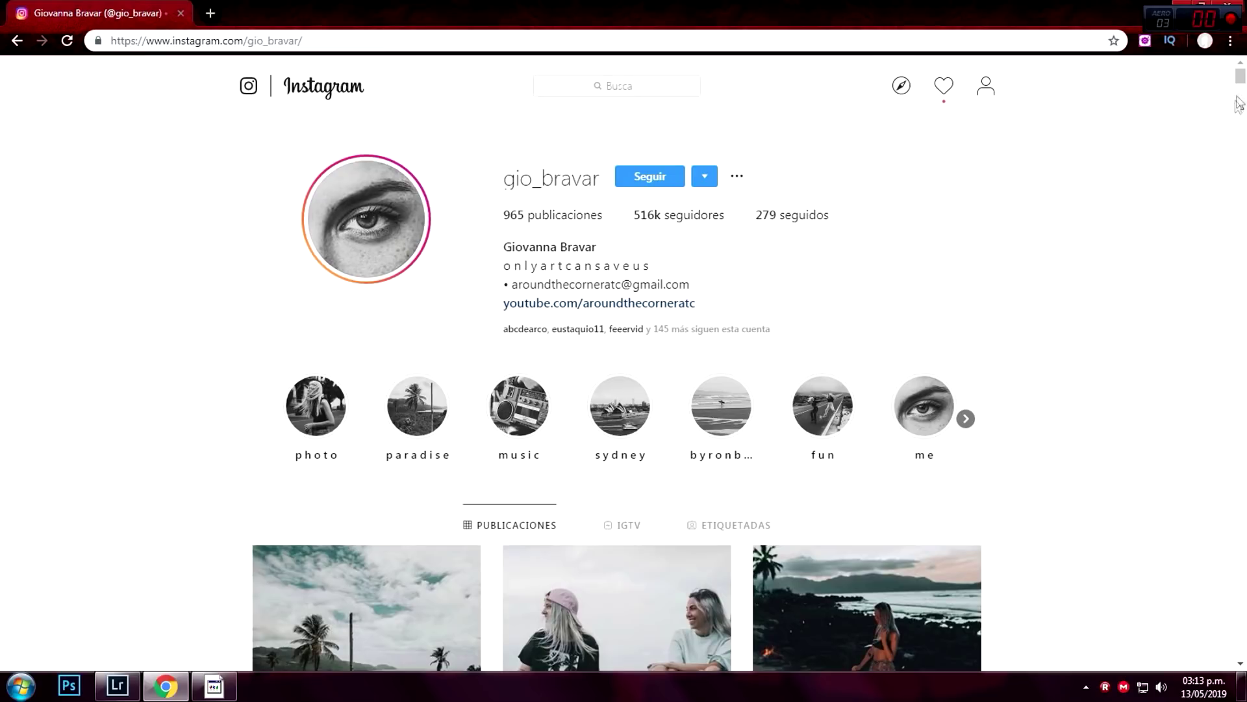
Scroll the photographer's Instagram profile and open a post from its grid for reference.
{"action": "left_click_drag", "start_coordinate": [1240, 77], "coordinate": [1242, 118]}
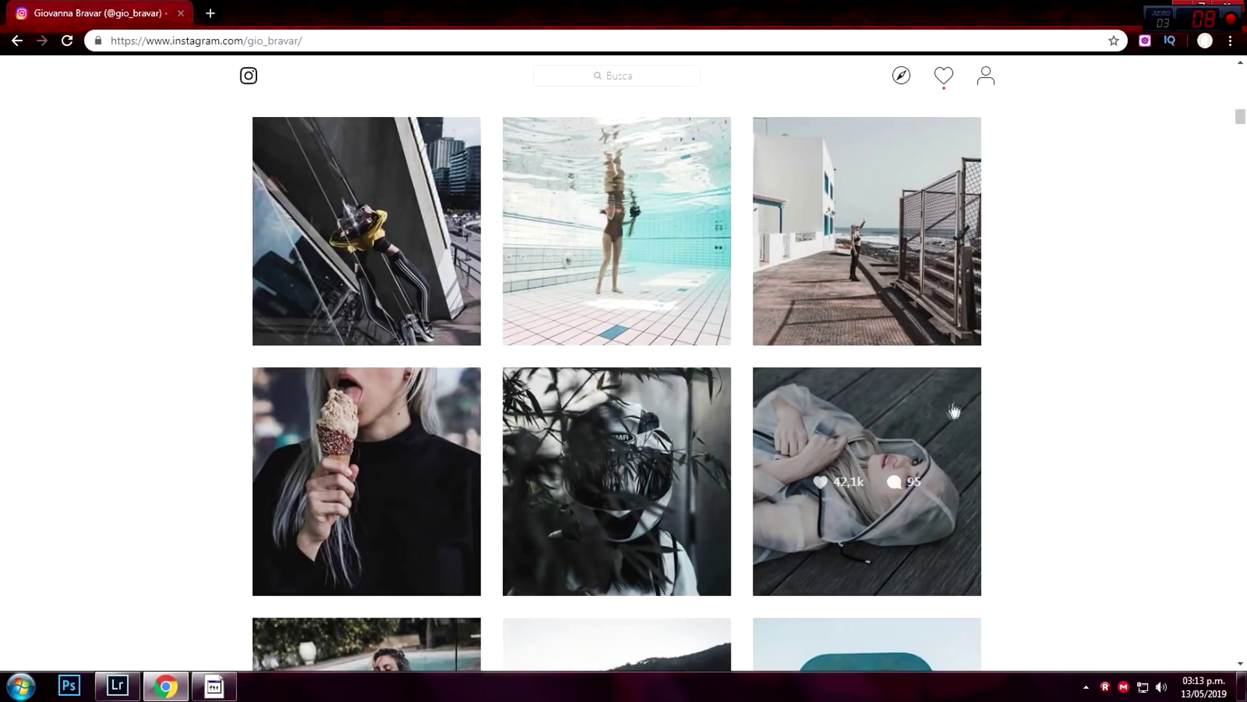
{"action": "left_click", "coordinate": [919, 408]}
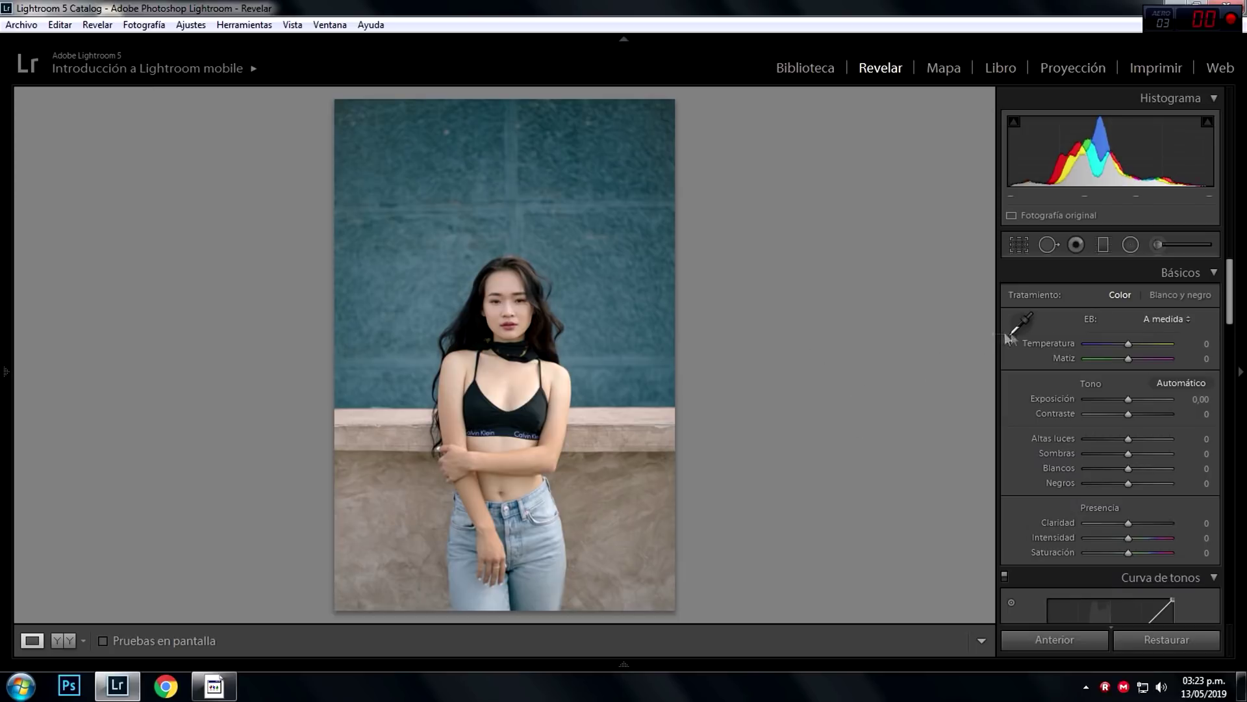
In Básicos, set Temperatura −7, Contraste −10, Altas luces −20 and Sombras +54.
{"action": "left_click", "coordinate": [1205, 344]}
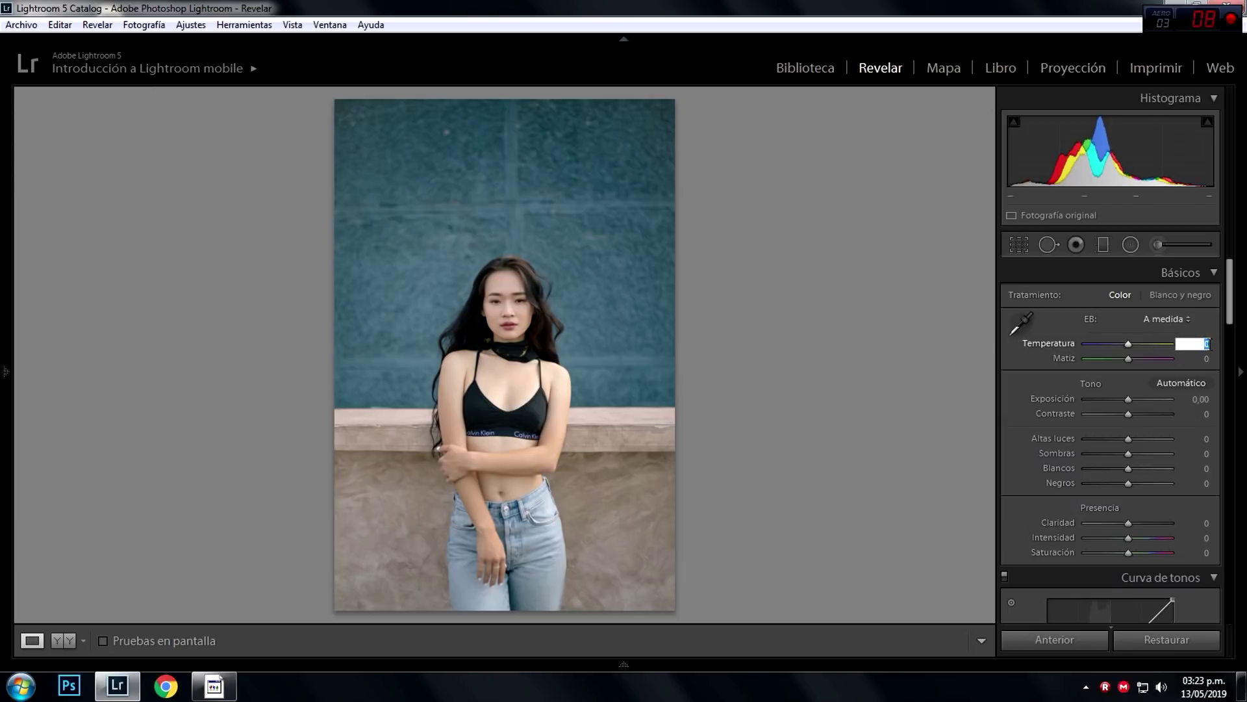
{"action": "type", "text": "-7"}
{"action": "type", "text": "-5"}
{"action": "key", "text": "Return"}
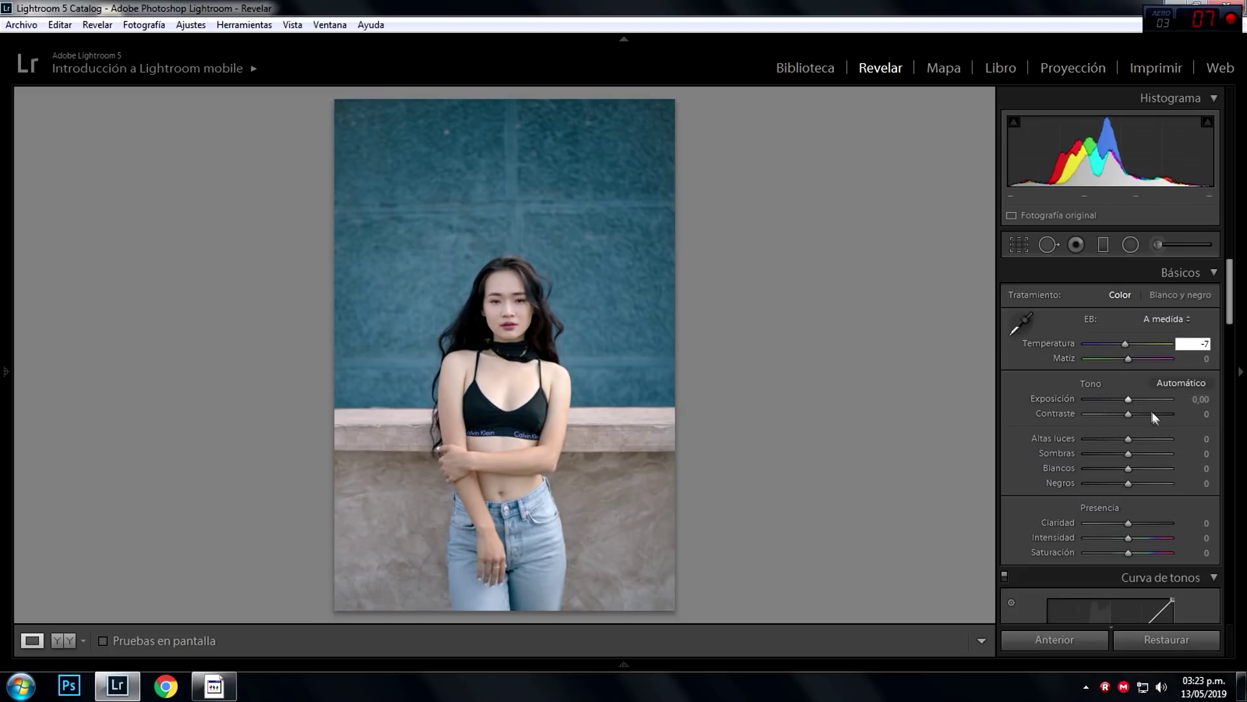
{"action": "left_click", "coordinate": [1198, 415]}
{"action": "type", "text": "-10"}
{"action": "key", "text": "Return"}
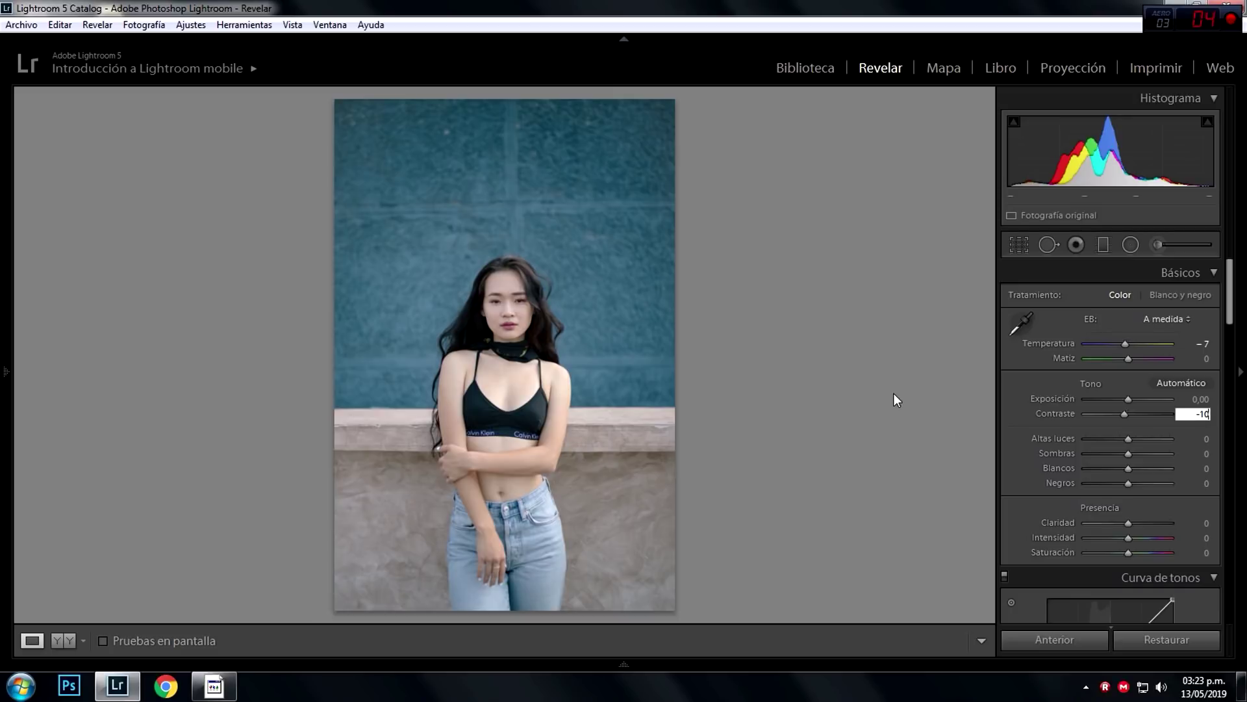
{"action": "key", "text": "Tab"}
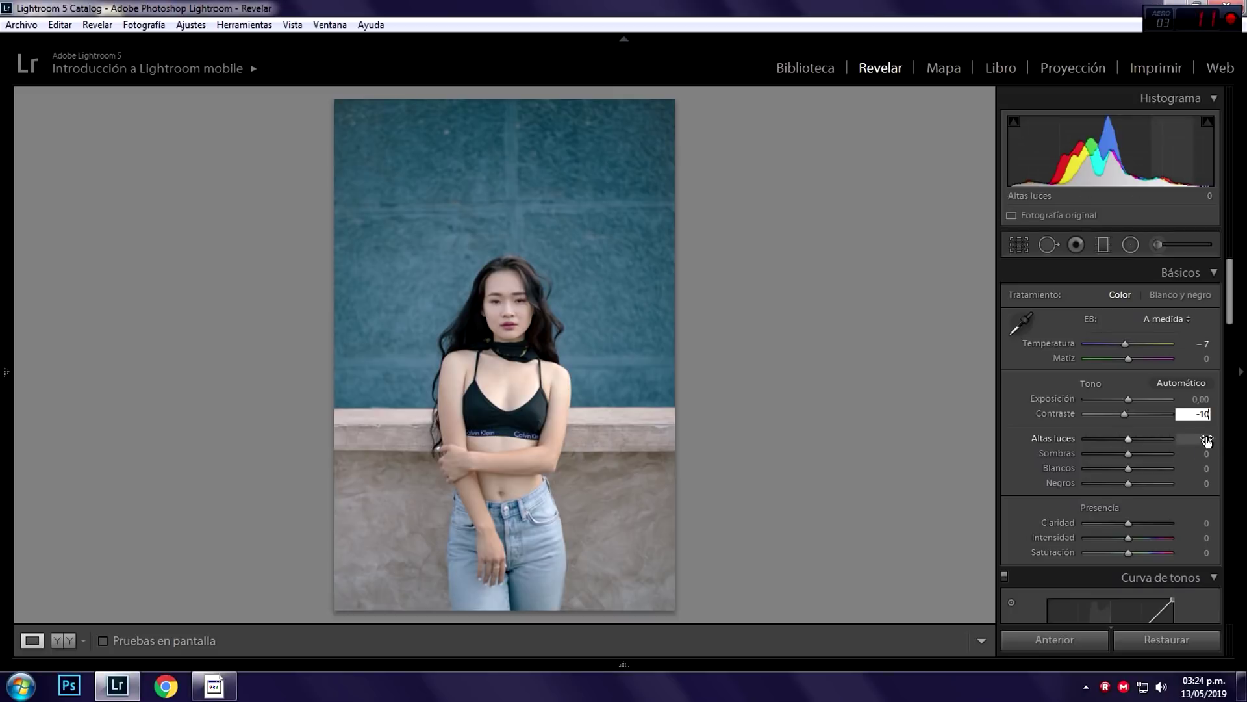
{"action": "type", "text": "-20"}
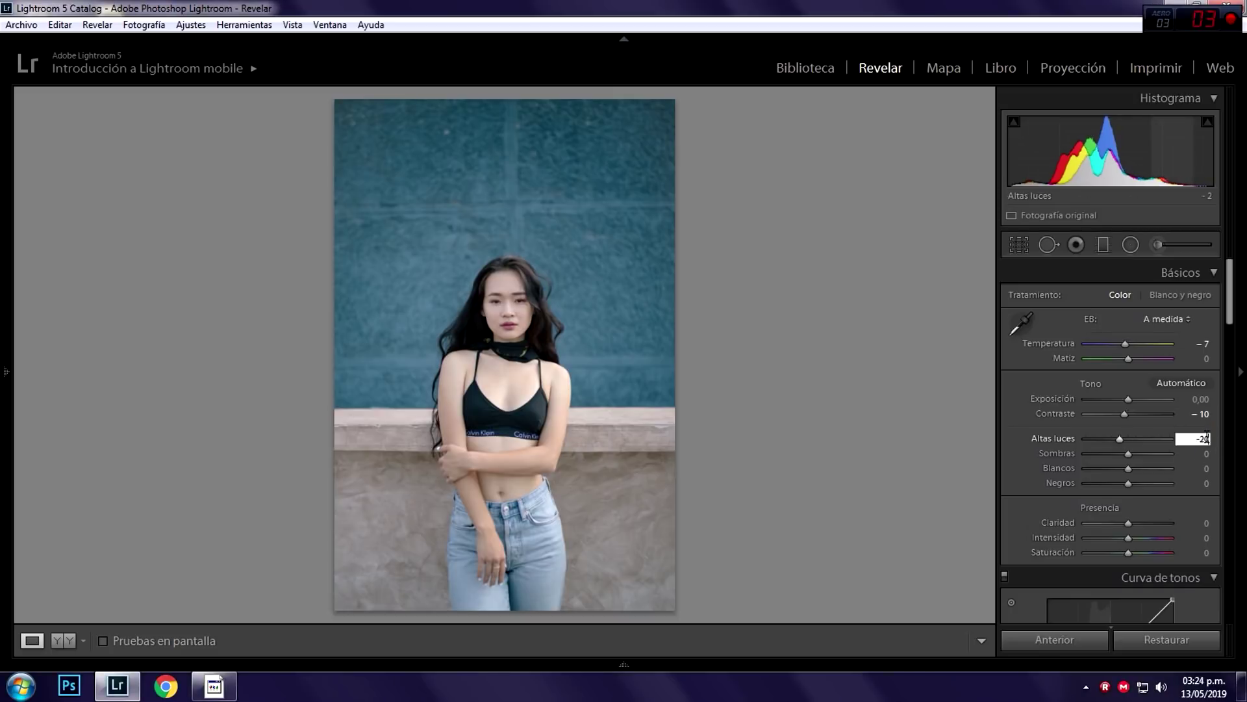
{"action": "key", "text": "Tab"}
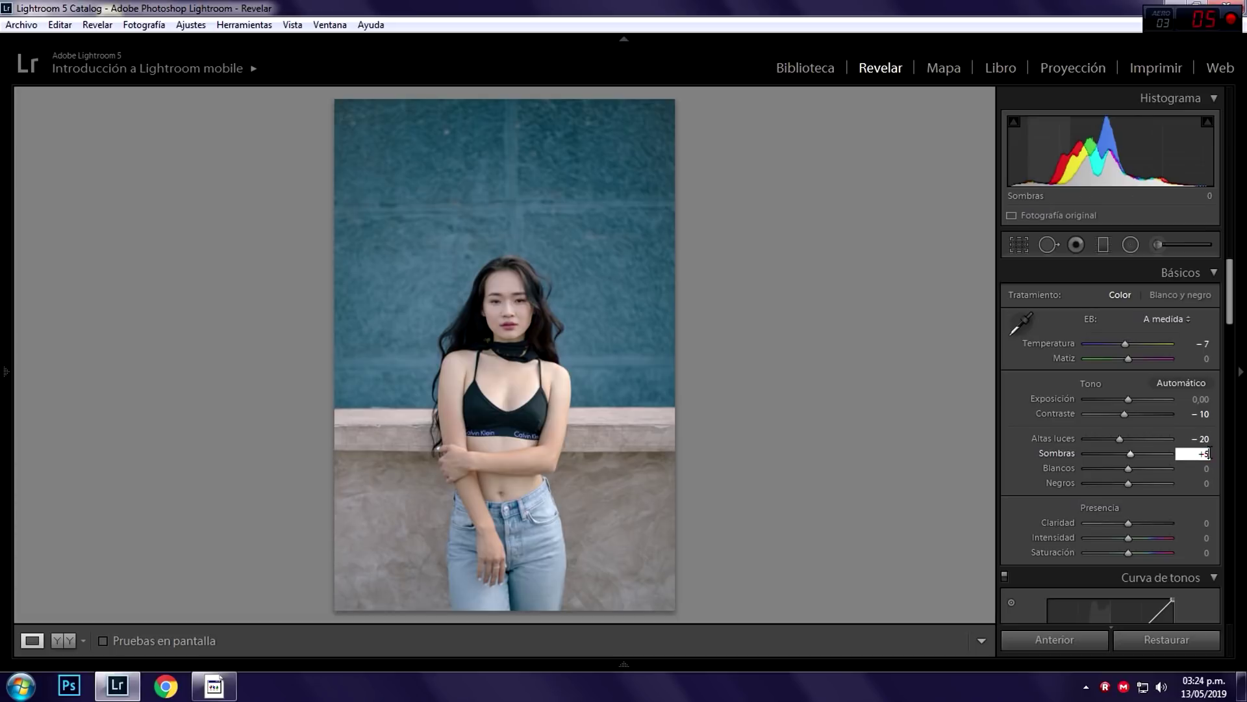
{"action": "type", "text": "4"}
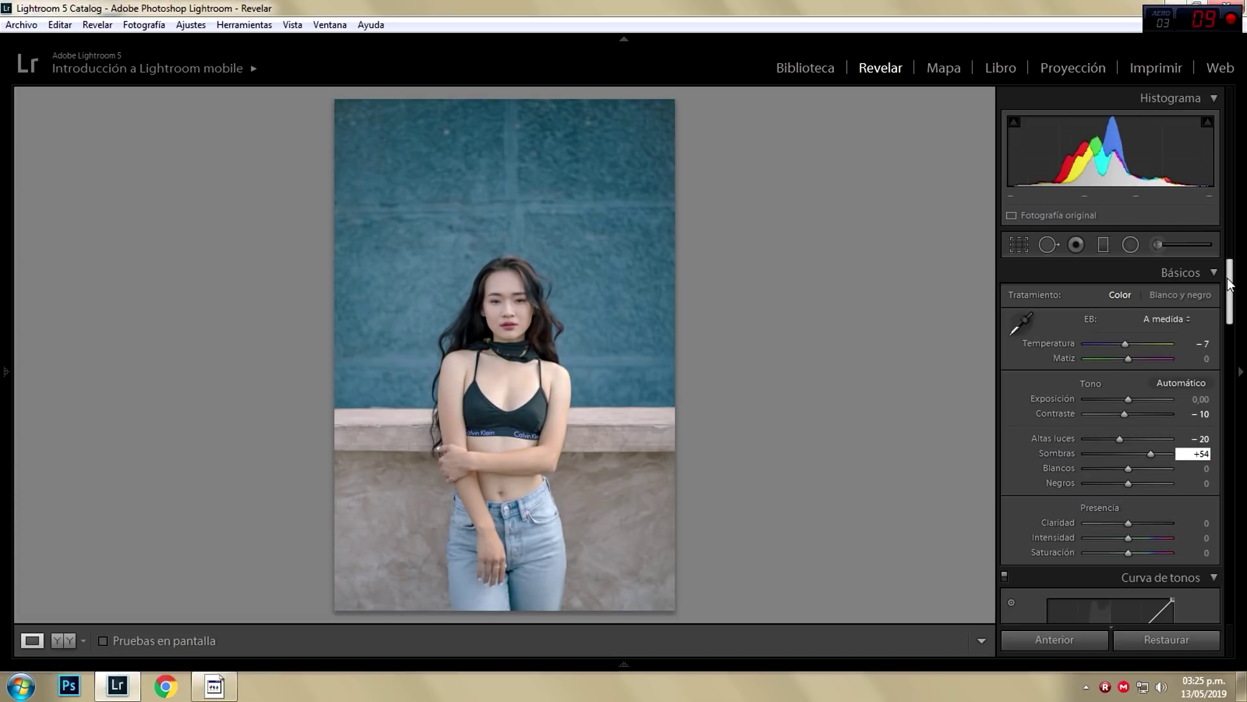
{"action": "left_click_drag", "start_coordinate": [1229, 284], "coordinate": [1229, 339]}
Add three tone curve points and raise the black point to fade the shadows.
{"action": "left_click", "coordinate": [1110, 364]}
{"action": "left_click", "coordinate": [1137, 335]}
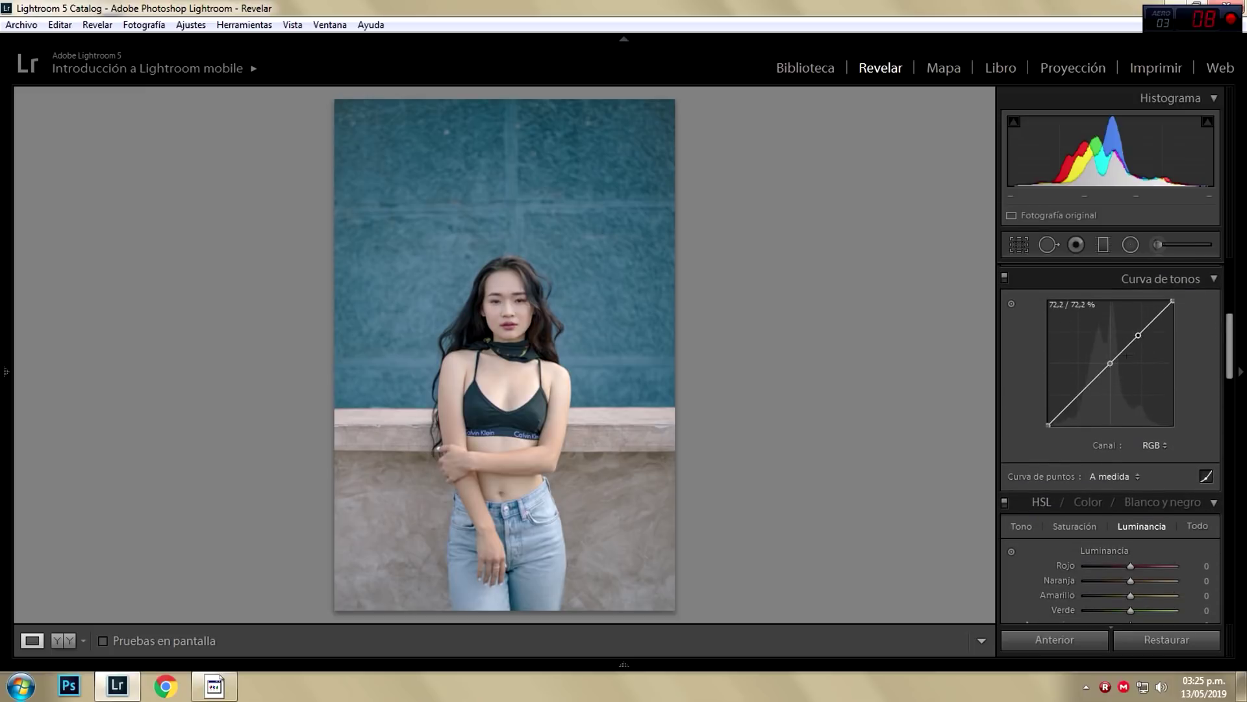
{"action": "left_click", "coordinate": [1076, 398]}
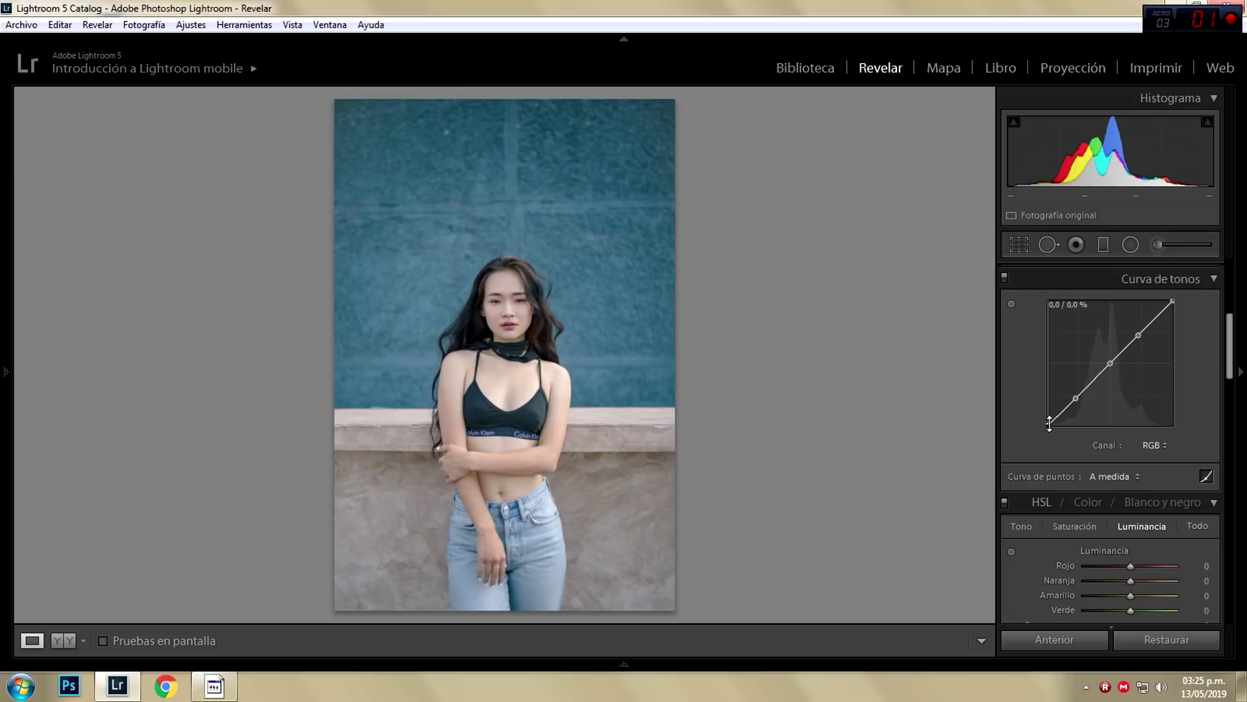
{"action": "left_click_drag", "start_coordinate": [1049, 424], "coordinate": [1049, 410]}
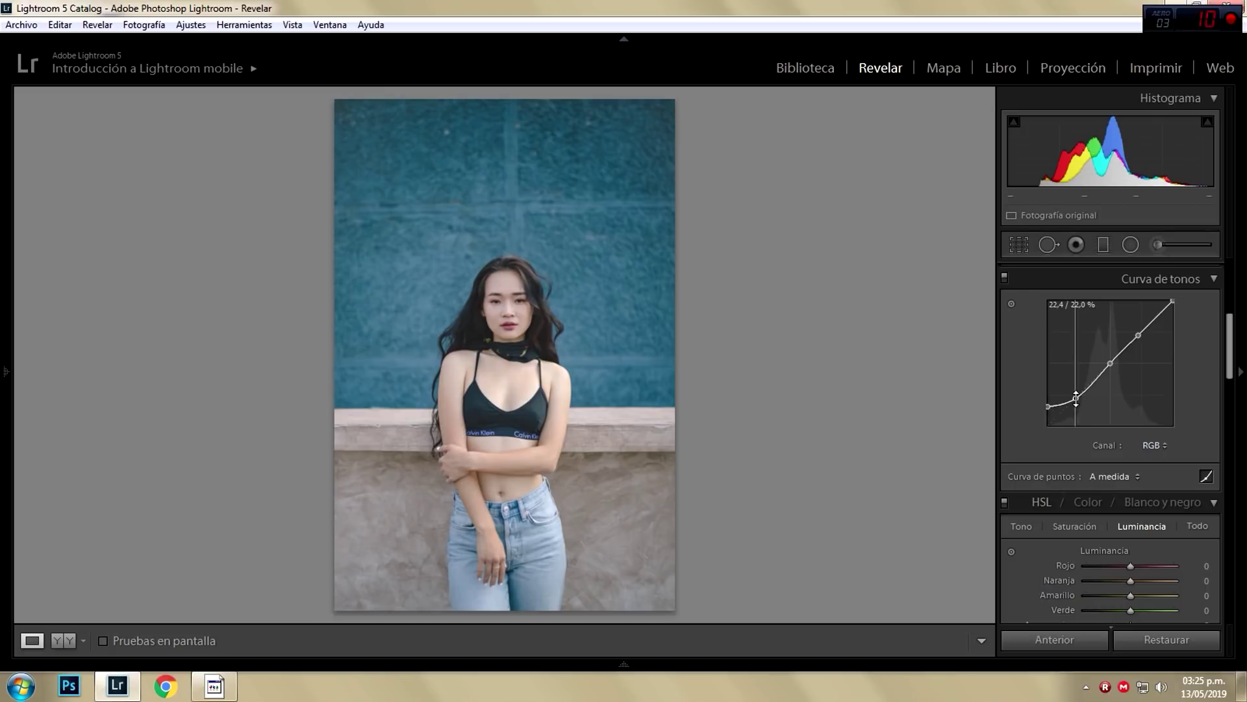
{"action": "left_click_drag", "start_coordinate": [1075, 397], "coordinate": [1074, 403]}
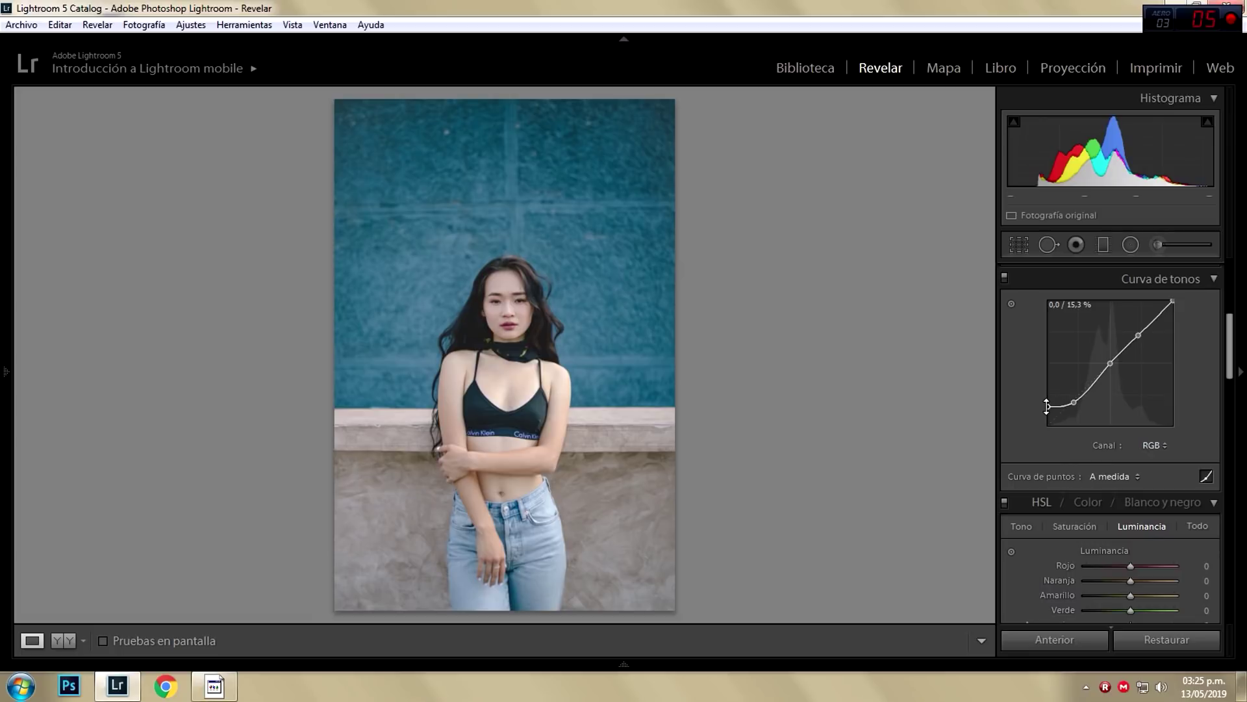
{"action": "left_click_drag", "start_coordinate": [1047, 407], "coordinate": [1048, 403]}
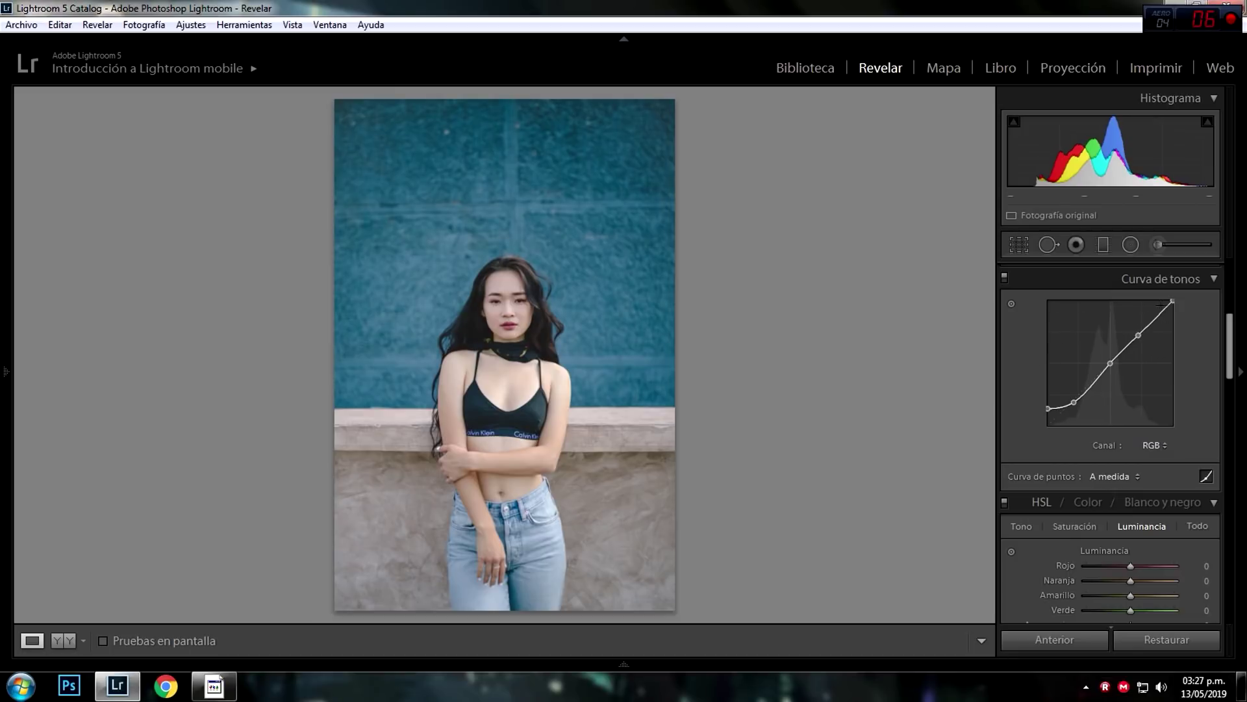
Lower the curve's white point, settle the upper point near 72.5 / 70.2 %, and compare.
{"action": "mouse_move", "coordinate": [1172, 302]}
{"action": "left_click_drag", "start_coordinate": [1172, 301], "coordinate": [1173, 320]}
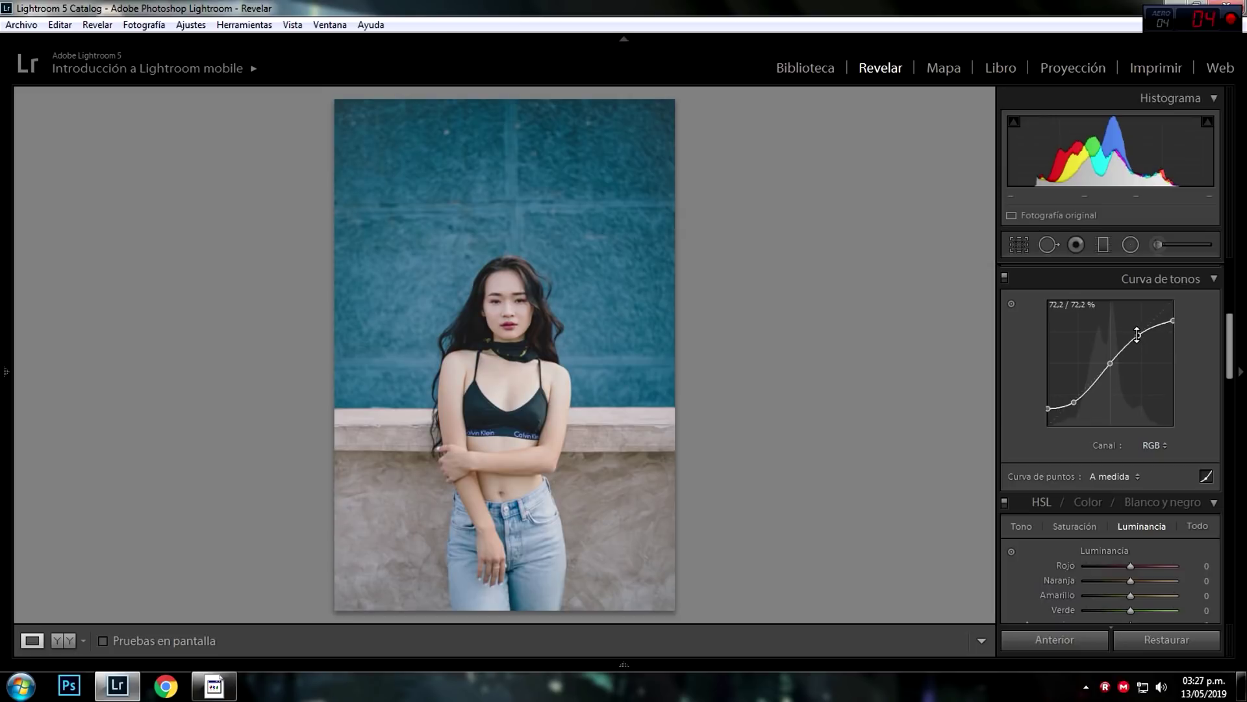
{"action": "left_click_drag", "start_coordinate": [1137, 334], "coordinate": [1138, 337]}
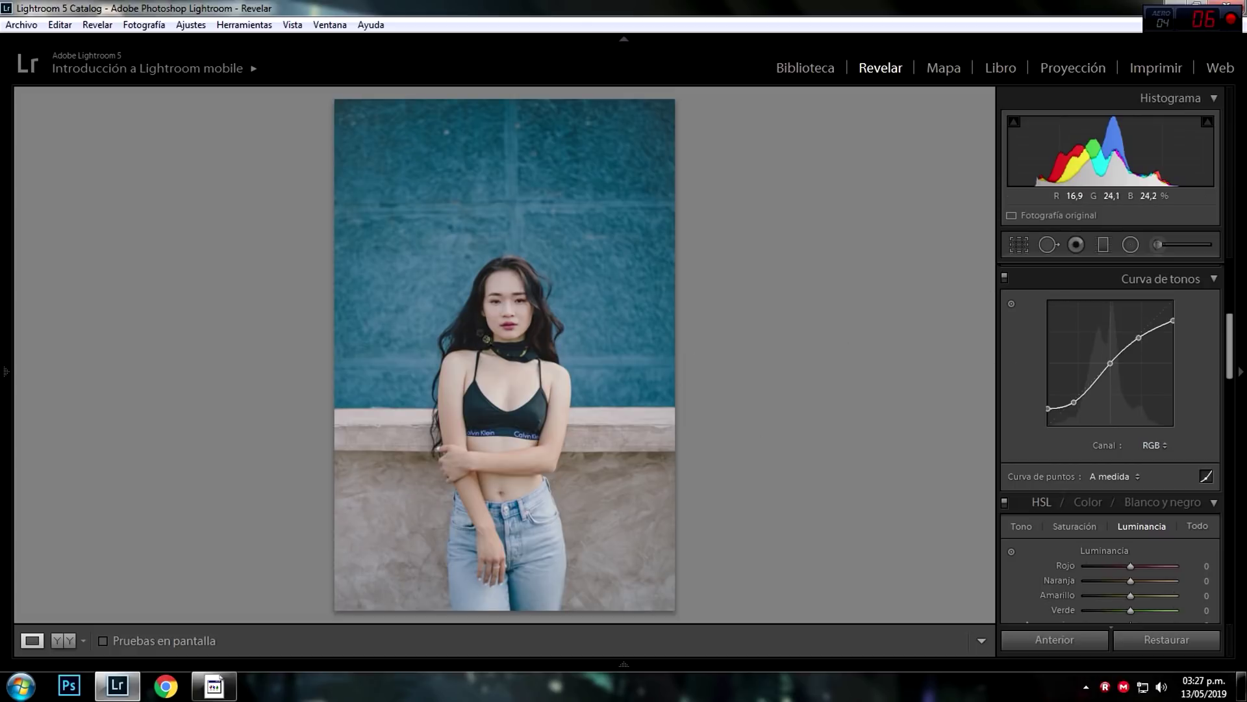
{"action": "left_click", "coordinate": [1004, 278]}
{"action": "left_click", "coordinate": [1004, 278]}
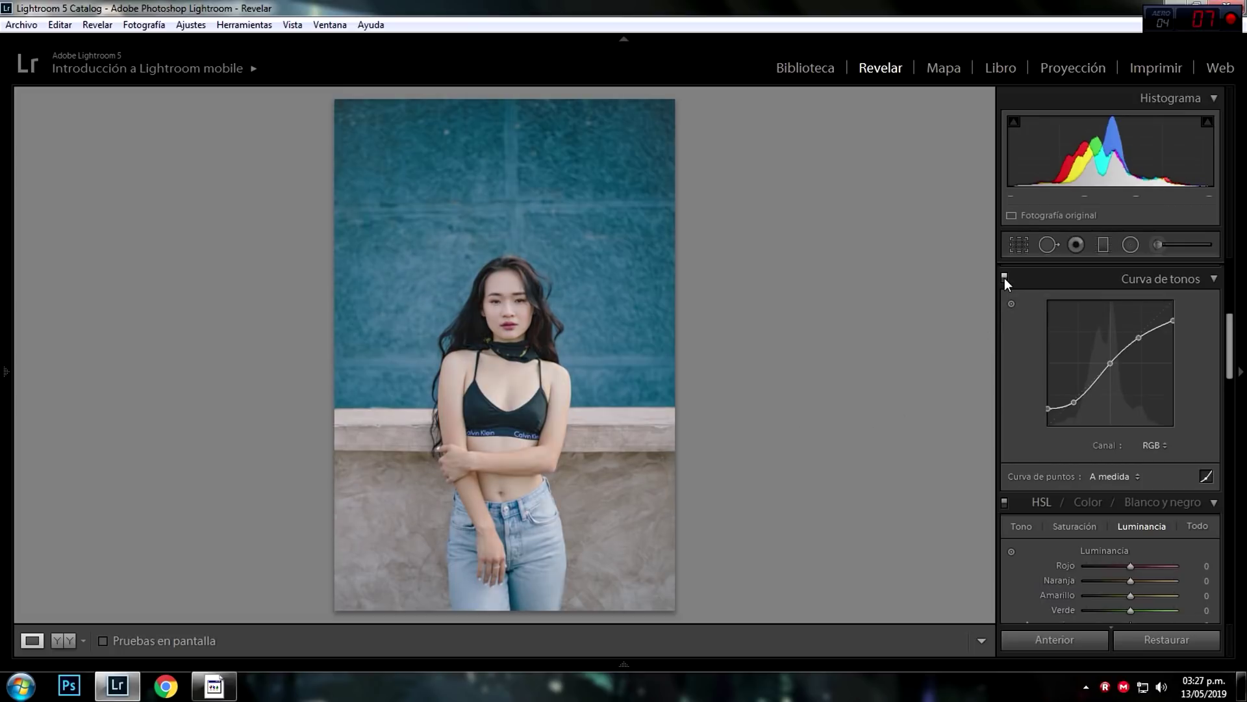
Compare the curve on and off, then lower the white point to about 85 %.
{"action": "left_click", "coordinate": [1004, 278]}
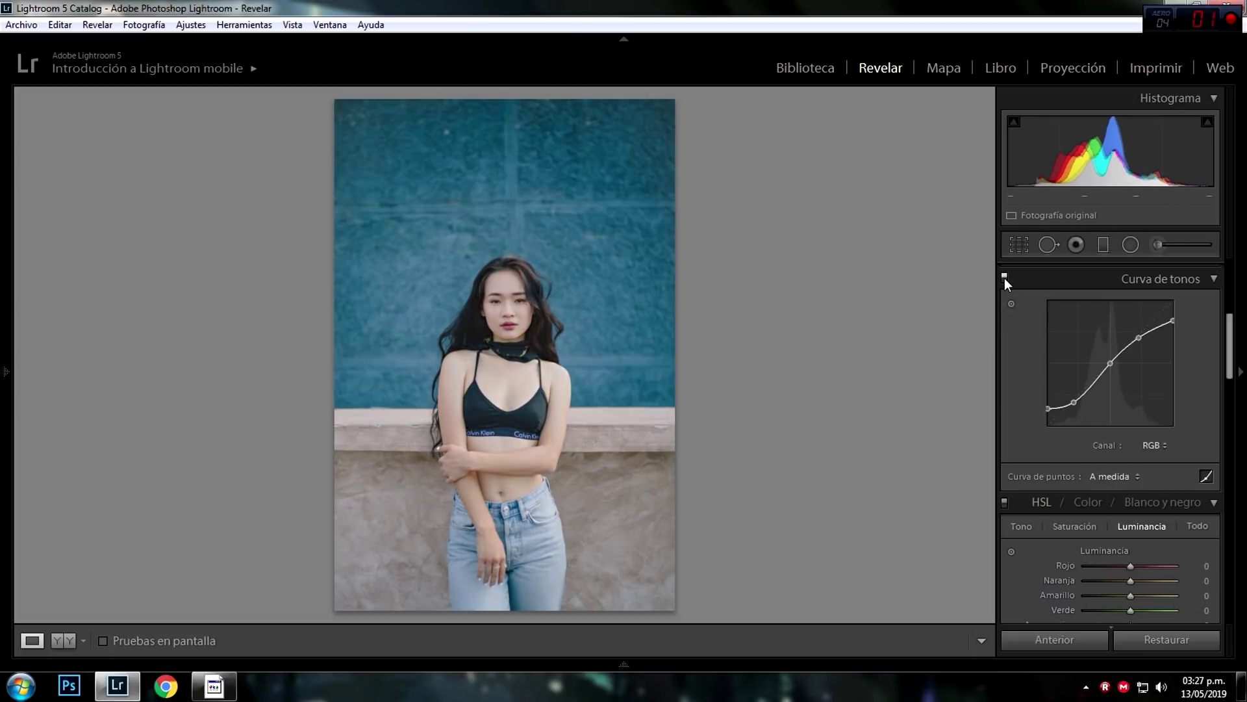
{"action": "left_click", "coordinate": [1005, 278]}
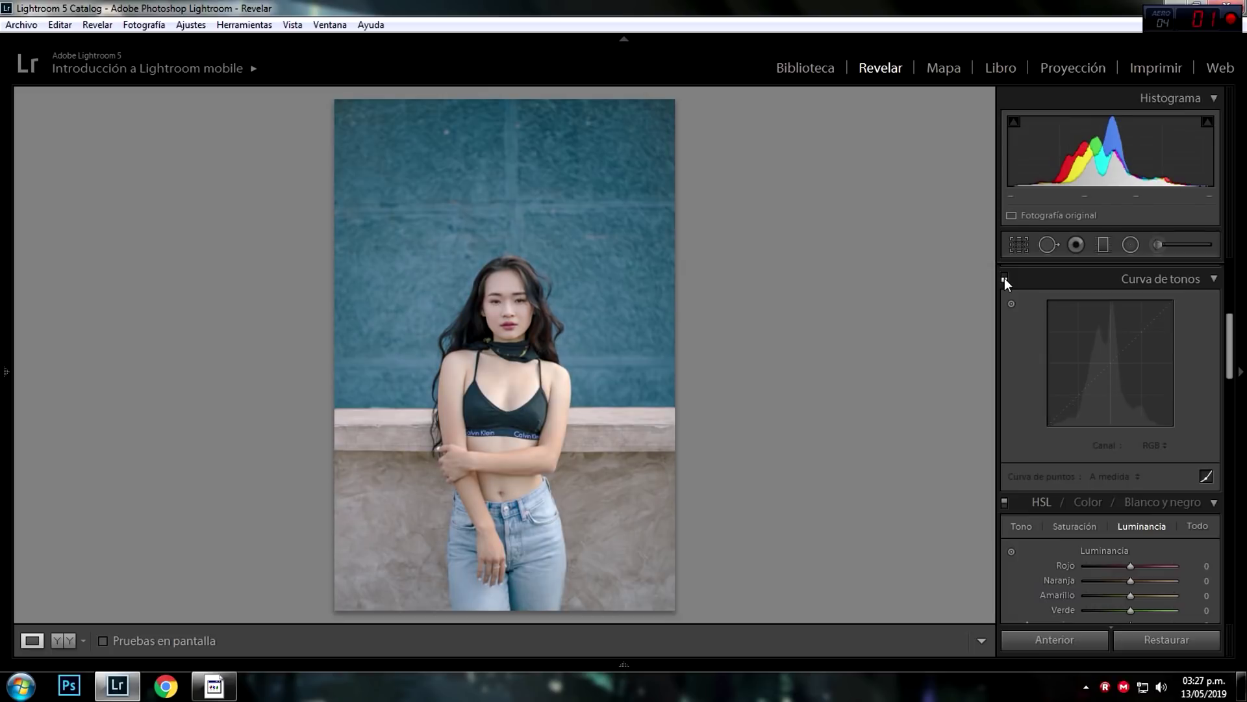
{"action": "left_click", "coordinate": [1004, 278]}
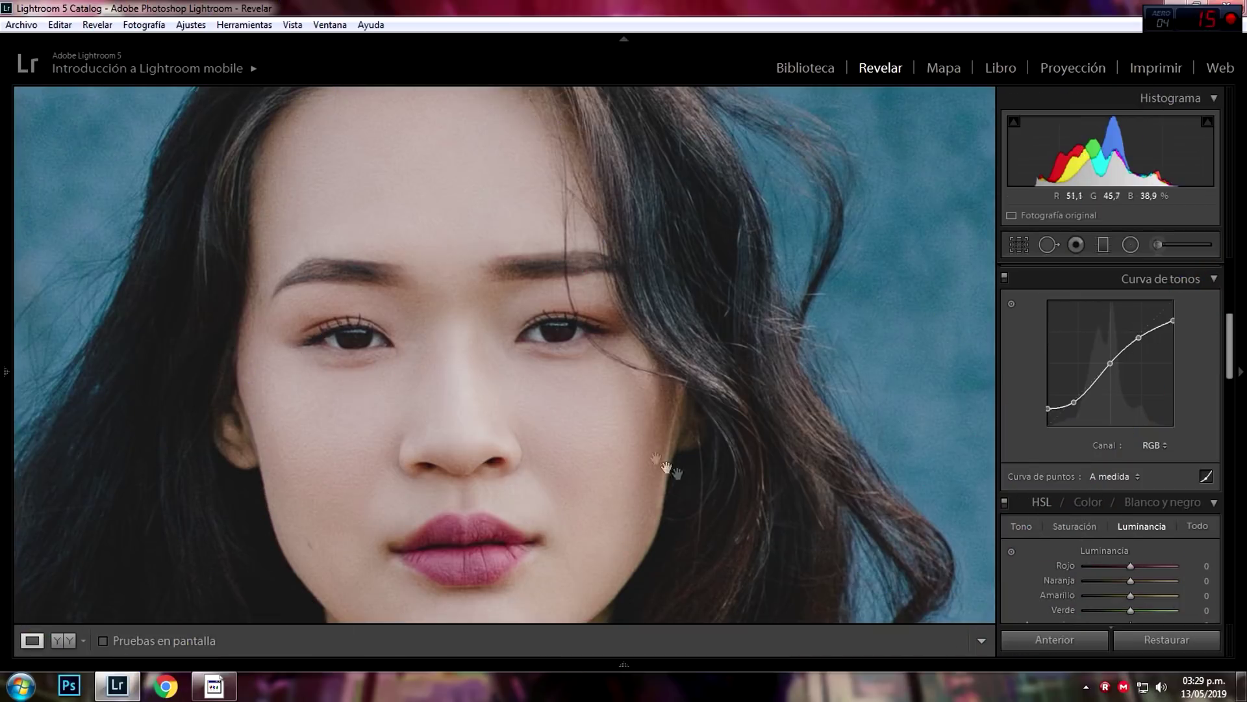
{"action": "left_click_drag", "start_coordinate": [1174, 321], "coordinate": [1174, 321]}
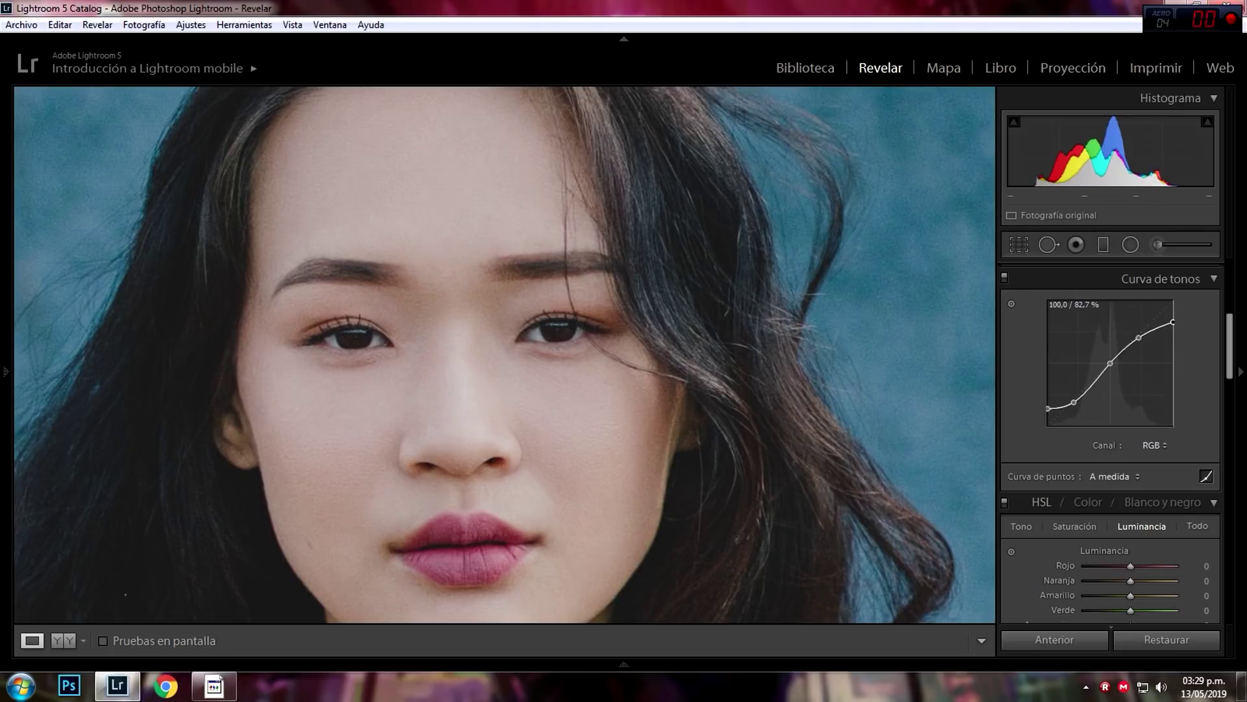
{"action": "left_click_drag", "start_coordinate": [1173, 322], "coordinate": [1173, 317]}
{"action": "left_click_drag", "start_coordinate": [1173, 317], "coordinate": [1174, 319]}
{"action": "left_click", "coordinate": [945, 373]}
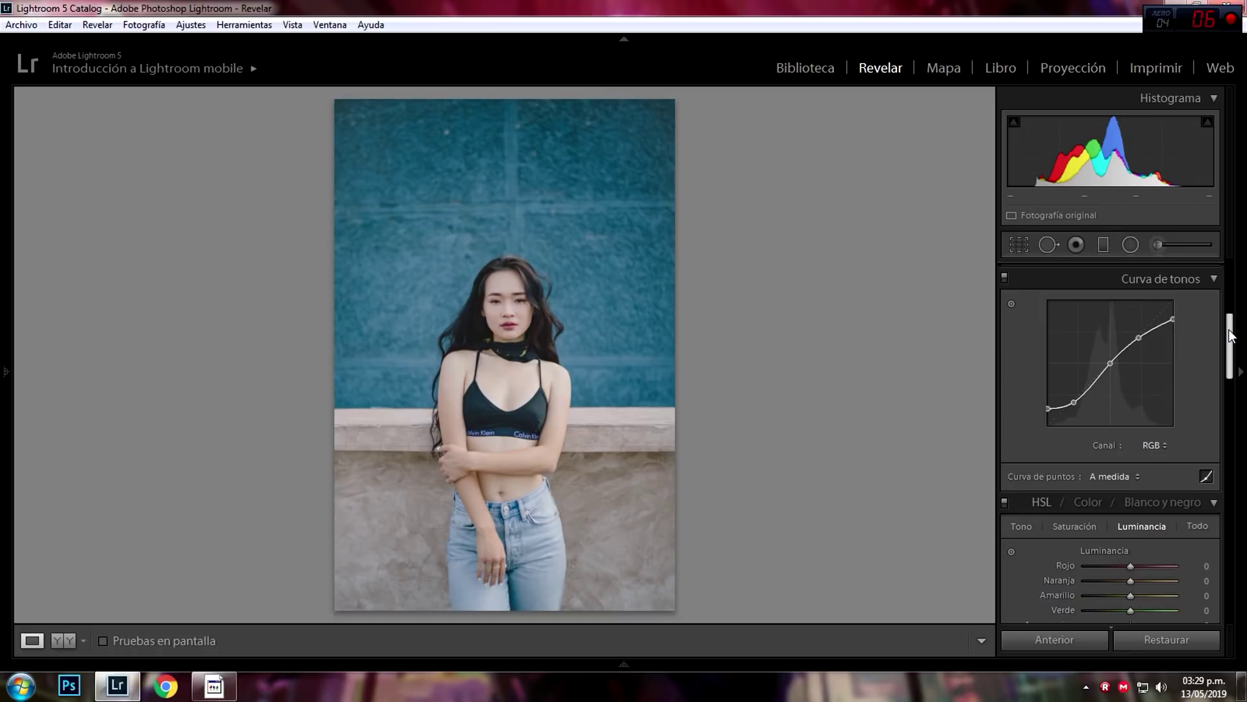
In HSL Tono, set Rojo to −9 and Naranja to −11.
{"action": "left_click_drag", "start_coordinate": [1230, 335], "coordinate": [1228, 369]}
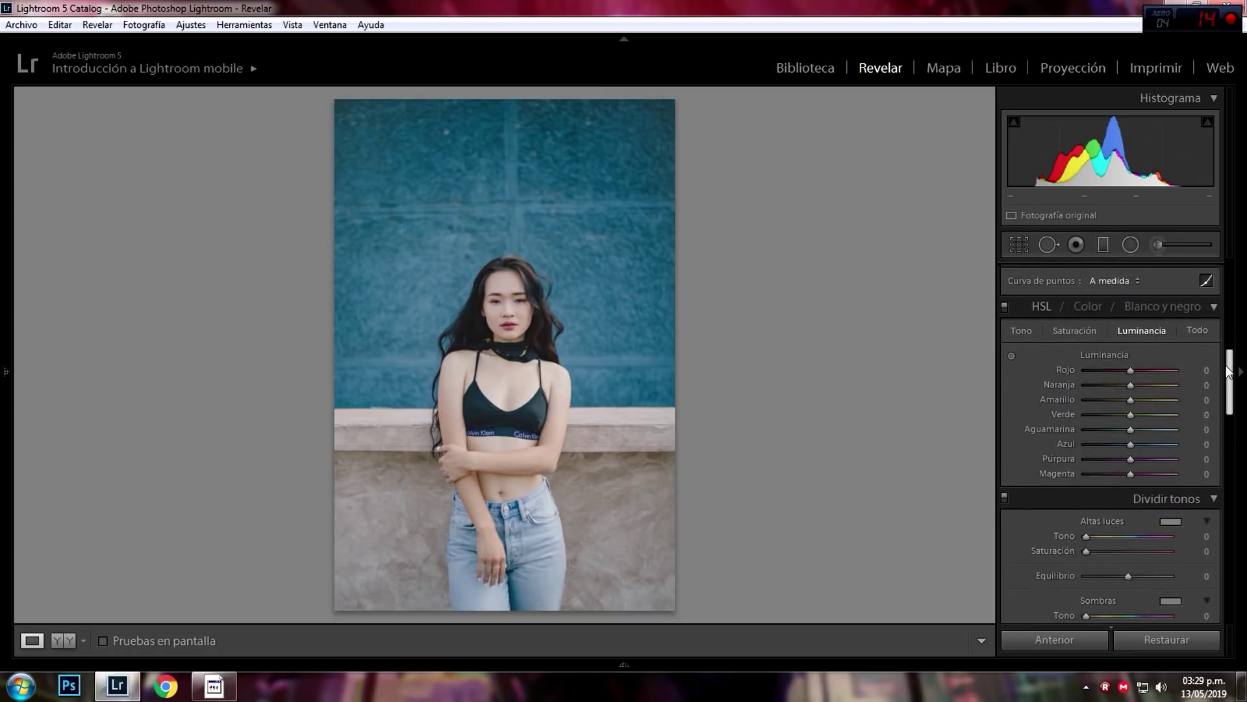
{"action": "left_click", "coordinate": [1027, 330]}
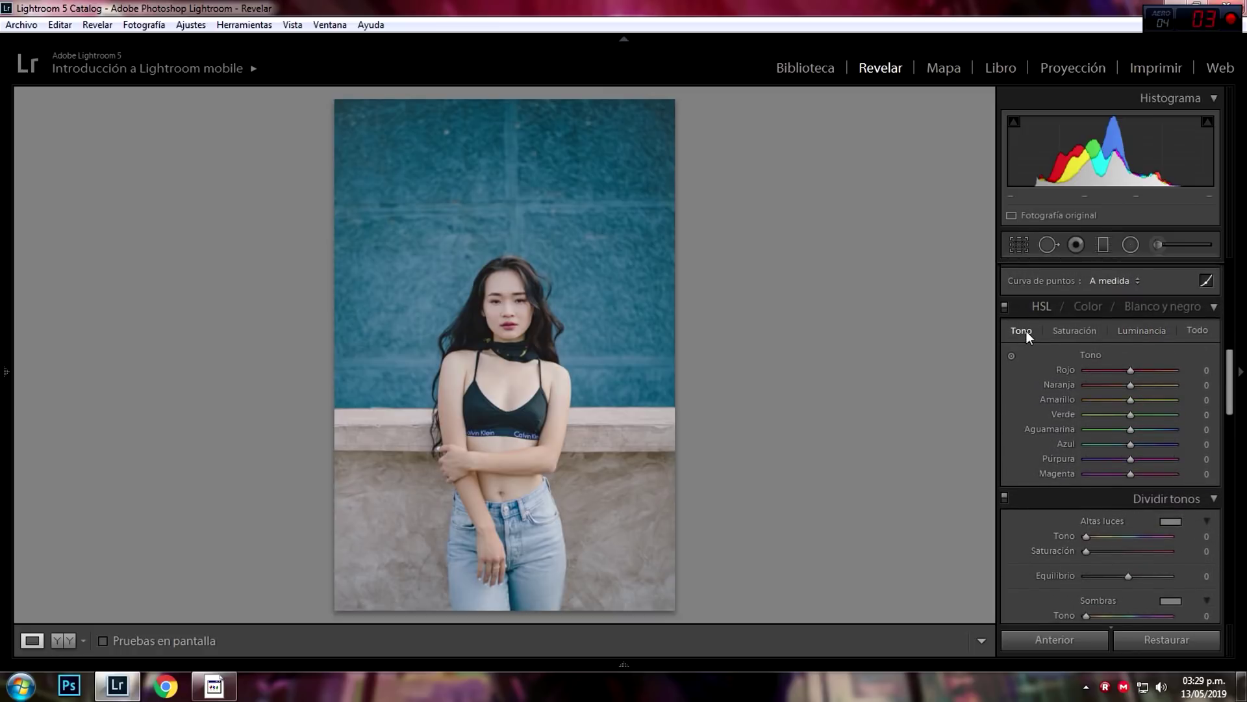
{"action": "left_click", "coordinate": [1208, 370]}
{"action": "type", "text": "-"}
{"action": "key", "text": "Return"}
{"action": "left_click", "coordinate": [1205, 386]}
{"action": "type", "text": "11"}
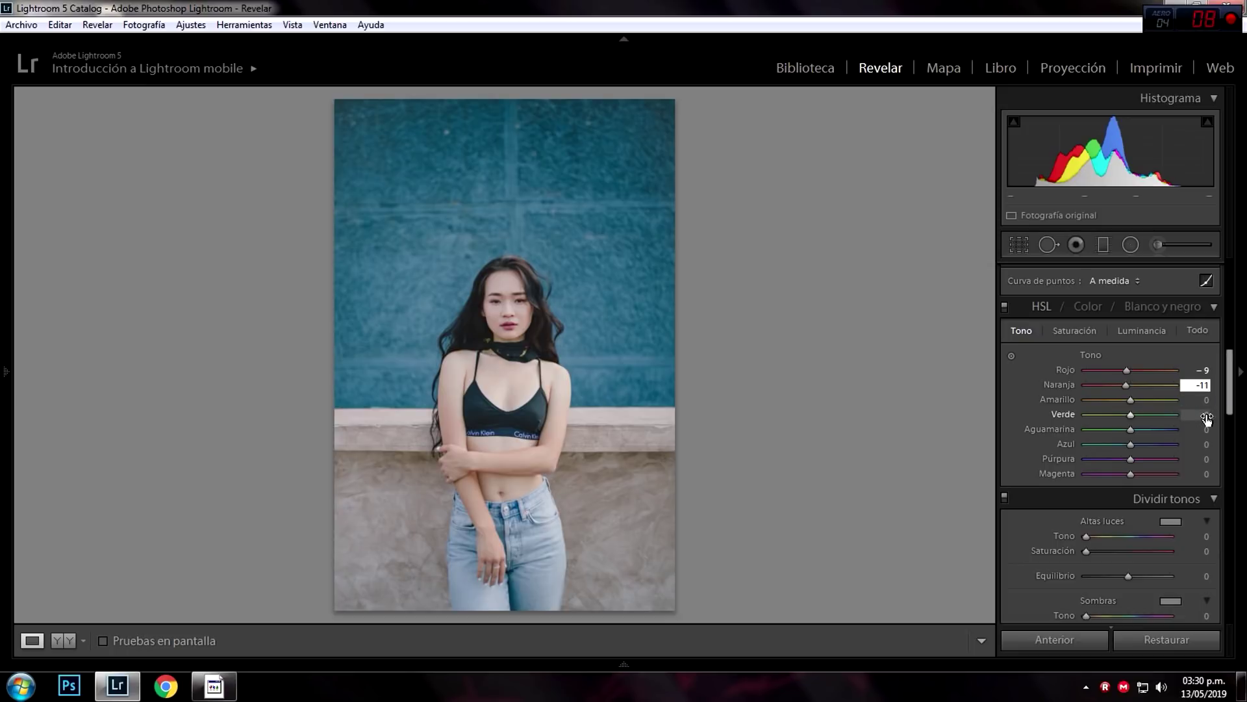
Set hues Verde +10, Aguamarina +32, Azul −10, Púrpura +54 and Magenta −18.
{"action": "left_click", "coordinate": [1207, 416]}
{"action": "type", "text": "10"}
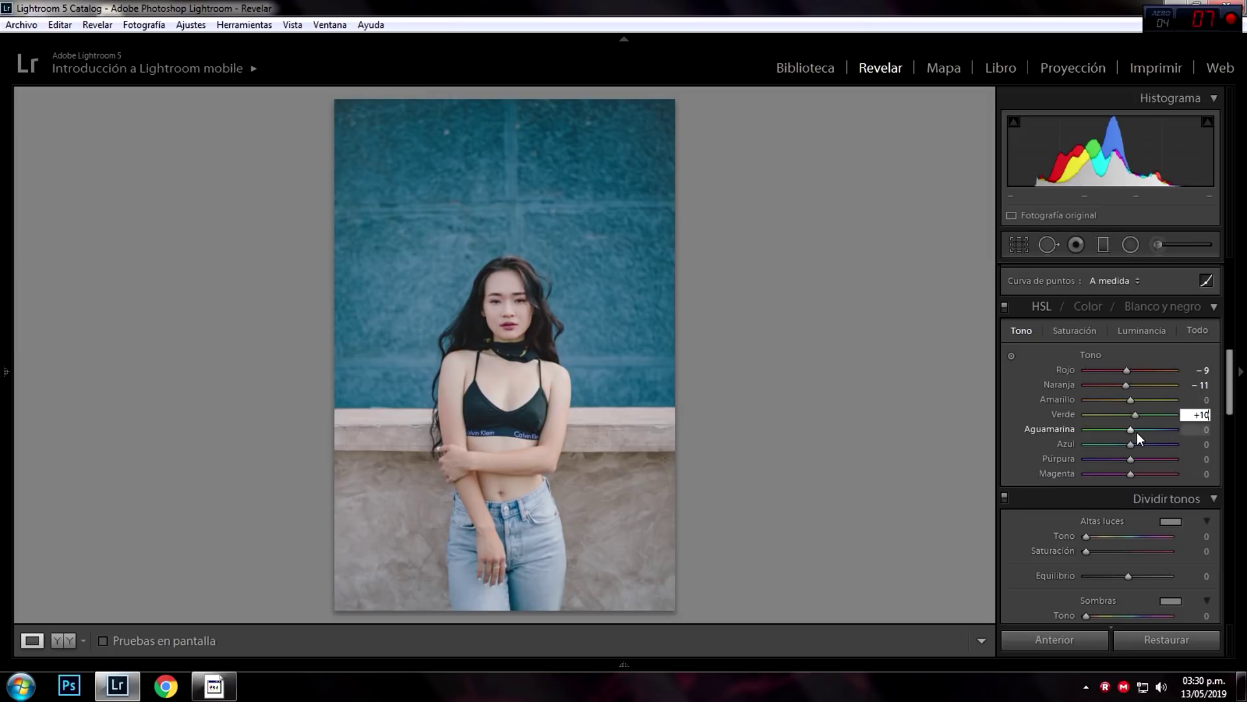
{"action": "left_click", "coordinate": [1207, 429]}
{"action": "type", "text": "32"}
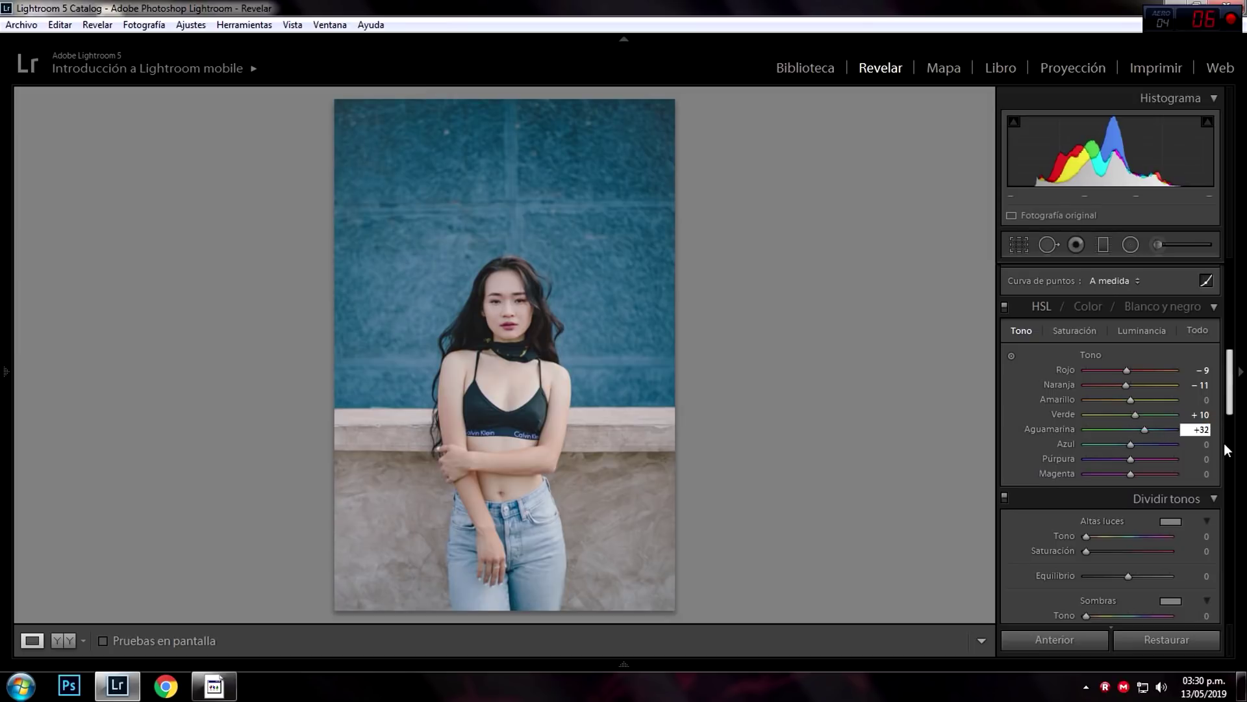
{"action": "left_click", "coordinate": [1205, 446]}
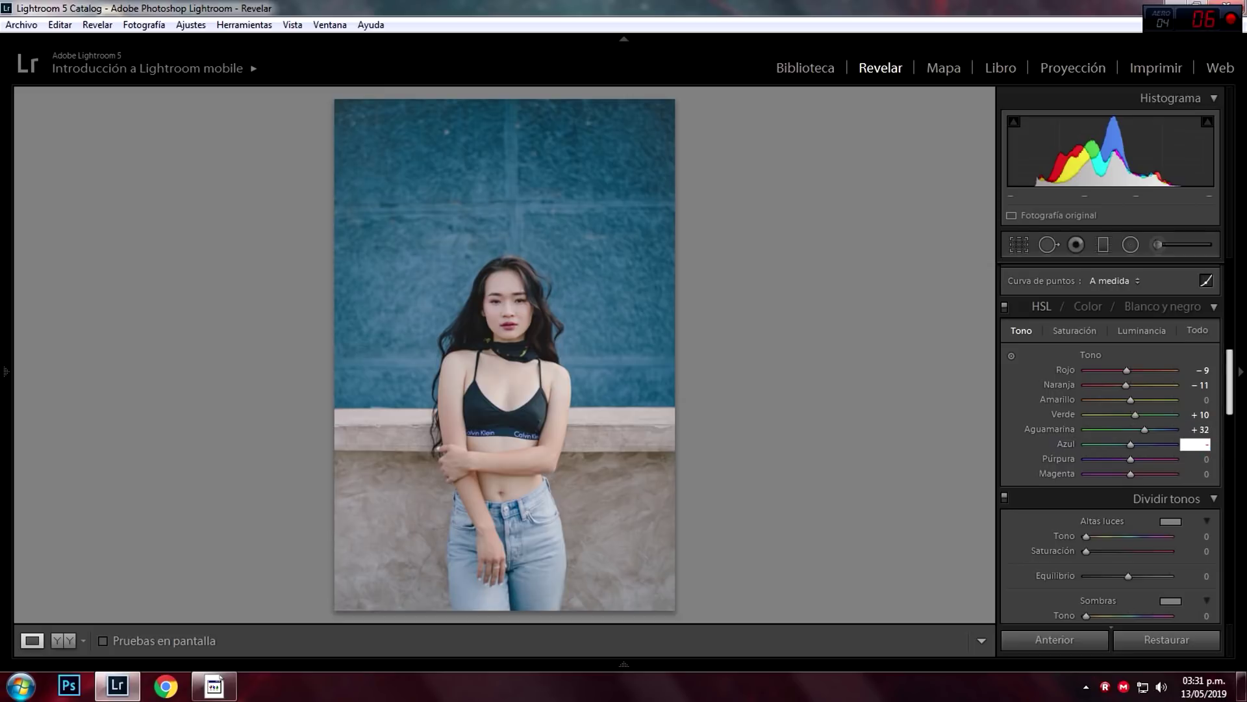
{"action": "type", "text": "-10"}
{"action": "left_click", "coordinate": [1205, 459]}
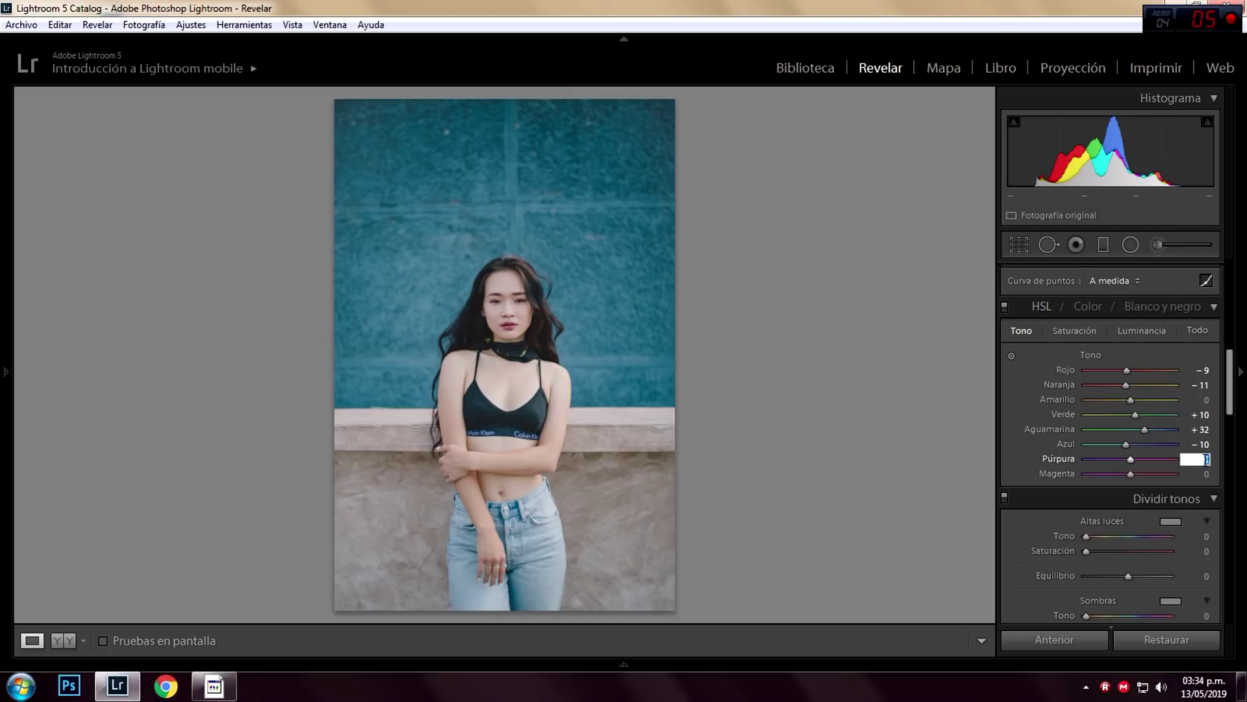
{"action": "type", "text": "54"}
{"action": "left_click", "coordinate": [1205, 474]}
{"action": "type", "text": "18"}
{"action": "left_click", "coordinate": [1075, 329]}
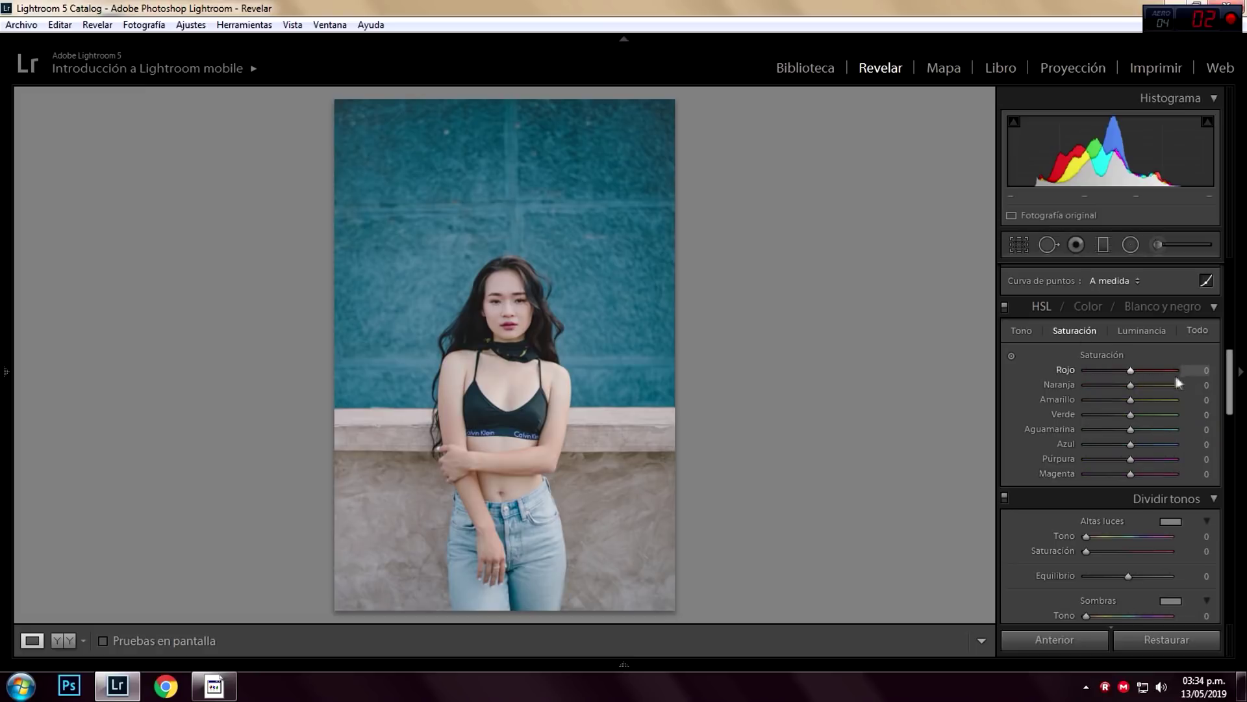
Set HSL saturation Rojo +7, Amarillo −26 and Verde −86.
{"action": "left_click", "coordinate": [1206, 370]}
{"action": "type", "text": "7"}
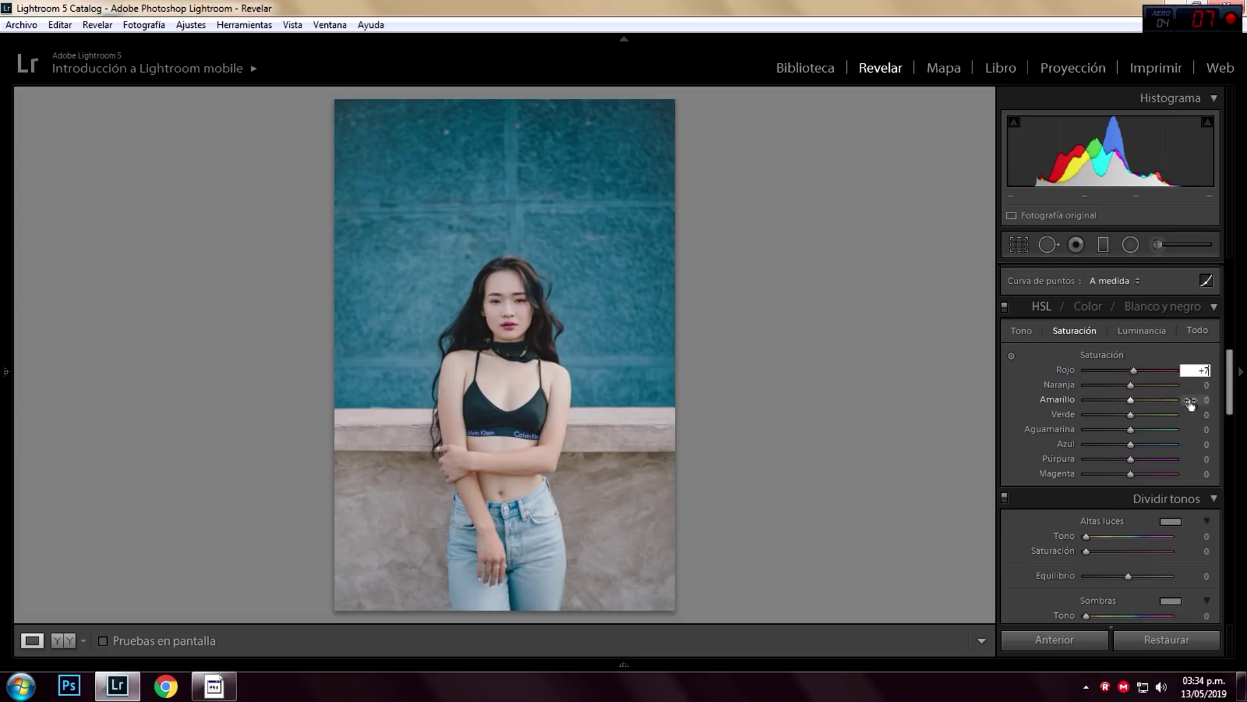
{"action": "left_click", "coordinate": [1202, 400]}
{"action": "type", "text": "25"}
{"action": "left_click", "coordinate": [1207, 414]}
{"action": "type", "text": "-86"}
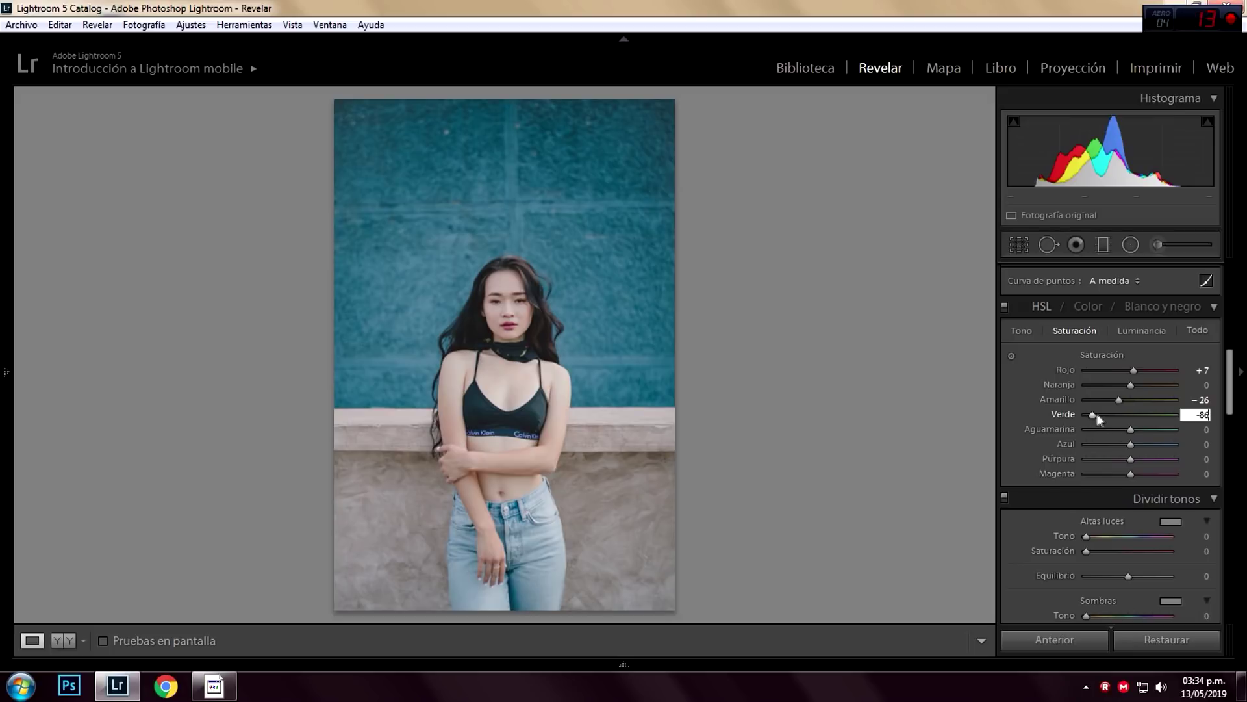
Lower saturation of Aguamarina to −39, Azul −16, Púrpura −20 and Magenta −20.
{"action": "left_click", "coordinate": [1198, 429]}
{"action": "type", "text": "39"}
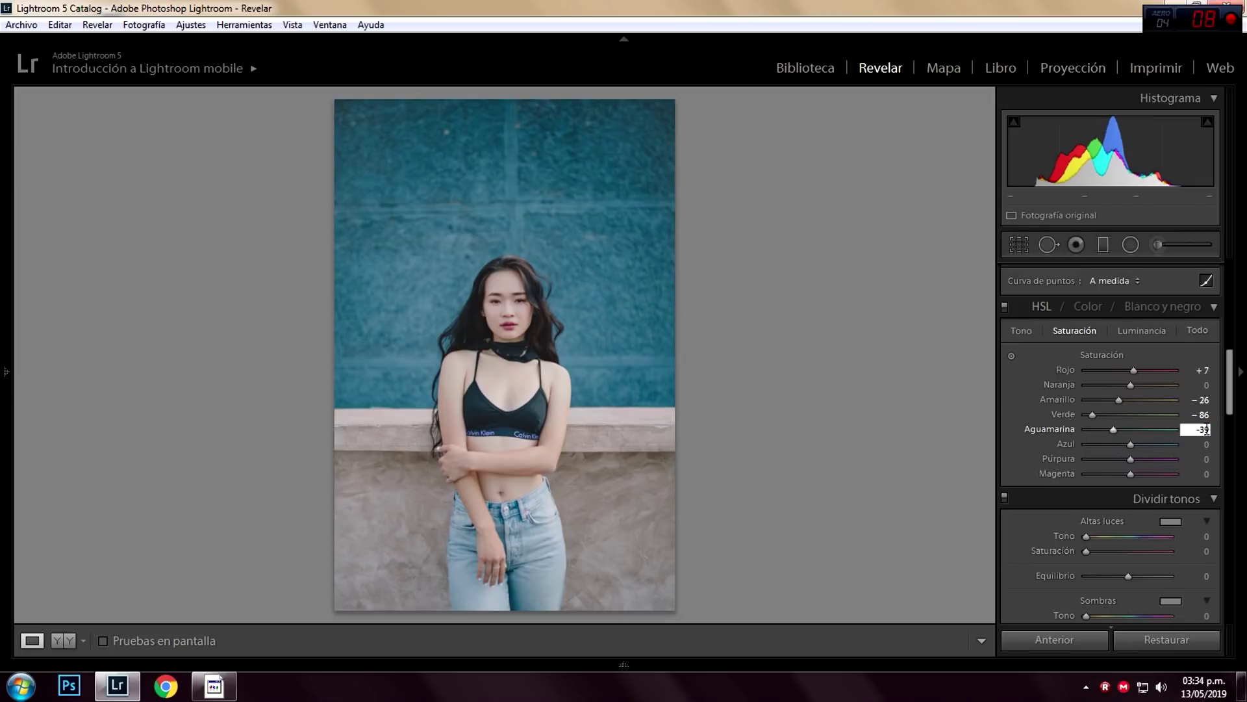
{"action": "key", "text": "Return"}
{"action": "left_click", "coordinate": [1195, 445]}
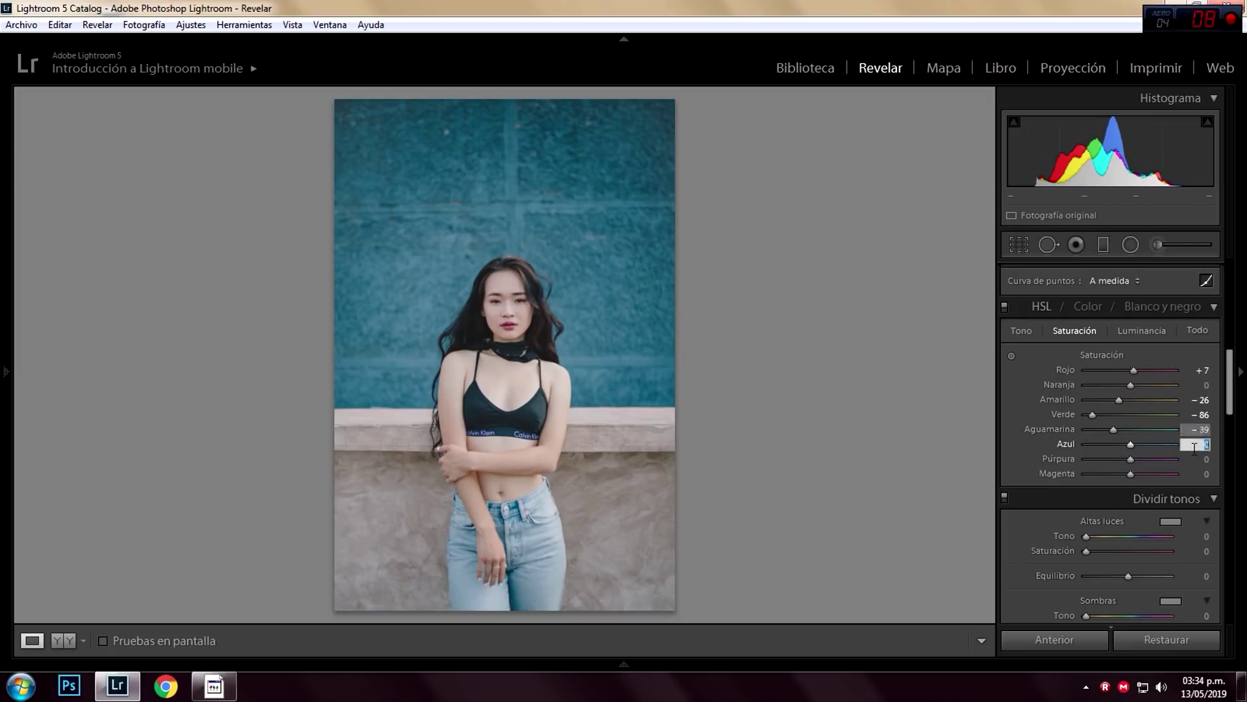
{"action": "type", "text": "-16"}
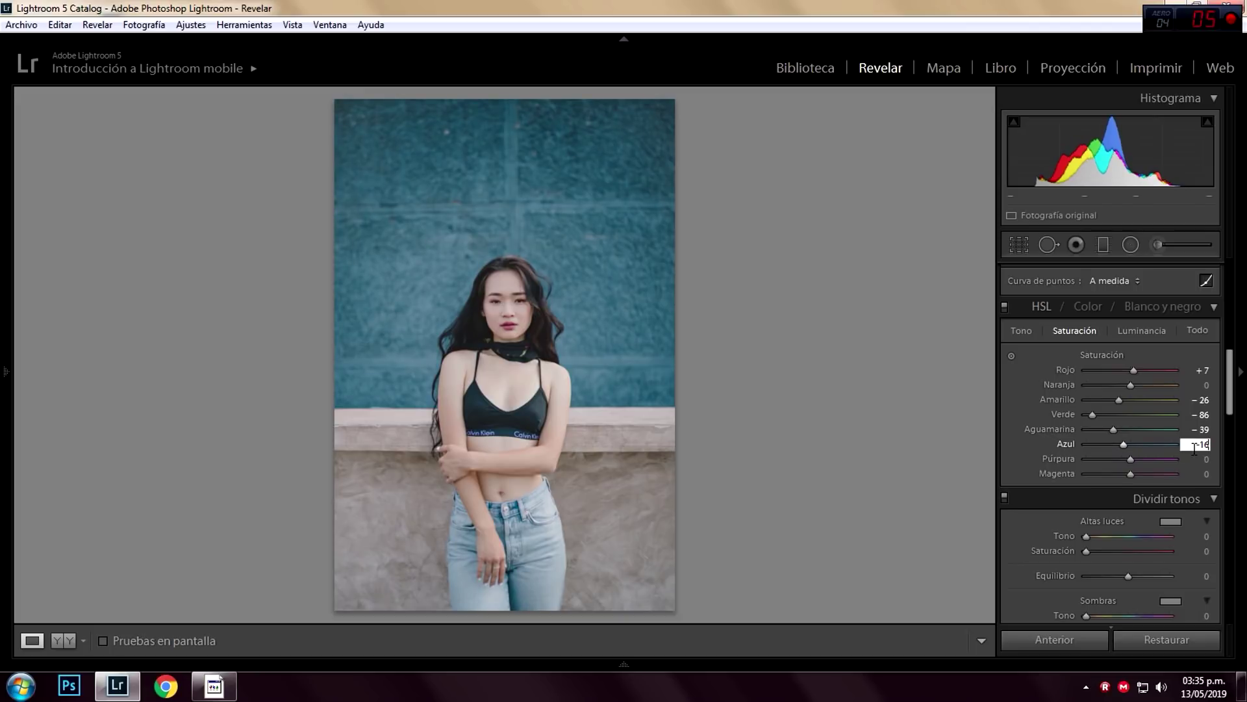
{"action": "left_click", "coordinate": [1207, 460]}
{"action": "type", "text": "-20"}
{"action": "key", "text": "Return"}
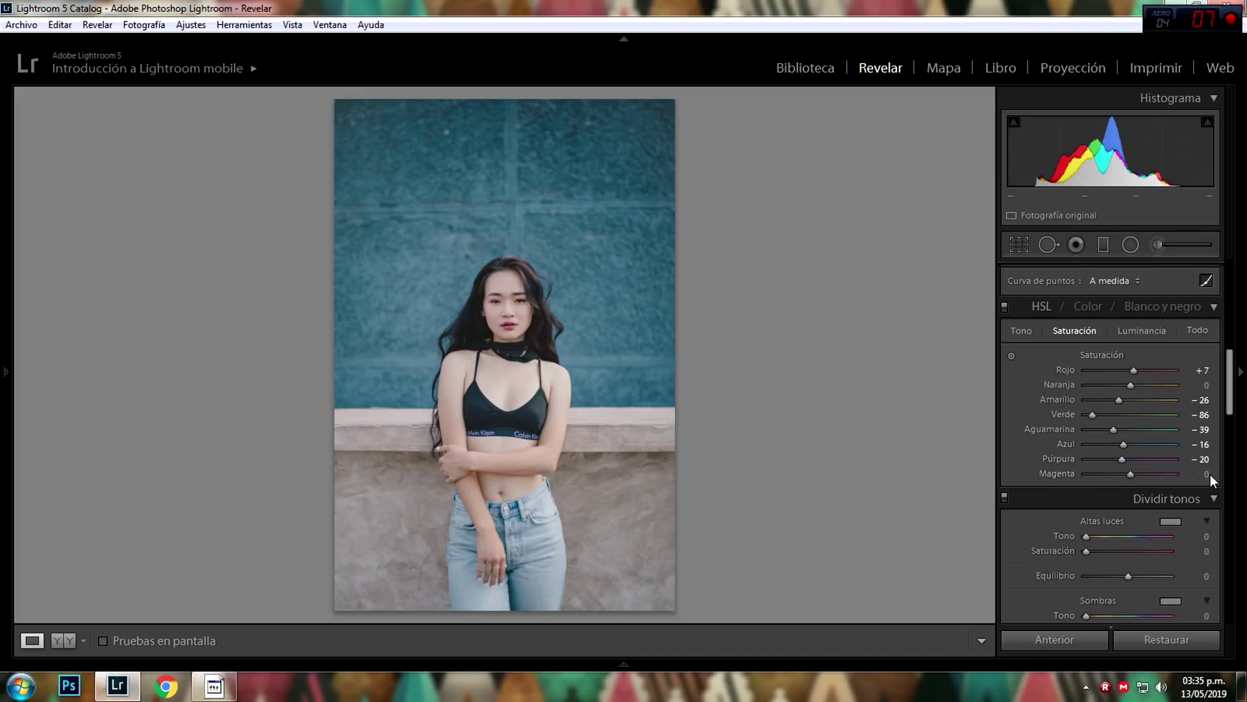
{"action": "left_click", "coordinate": [1208, 473]}
{"action": "type", "text": "-20"}
{"action": "left_click", "coordinate": [1142, 330]}
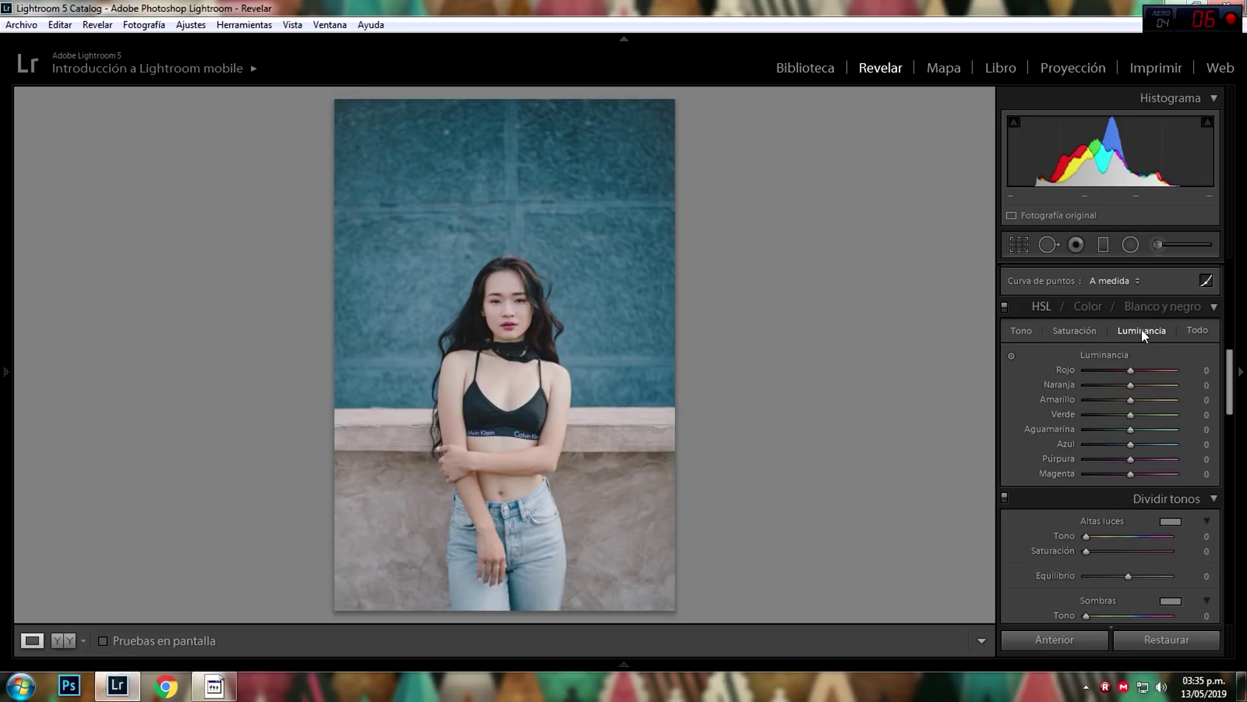
Set HSL luminance Naranja to −19 and Azul to +9.
{"action": "left_click", "coordinate": [1208, 385]}
{"action": "type", "text": "-15"}
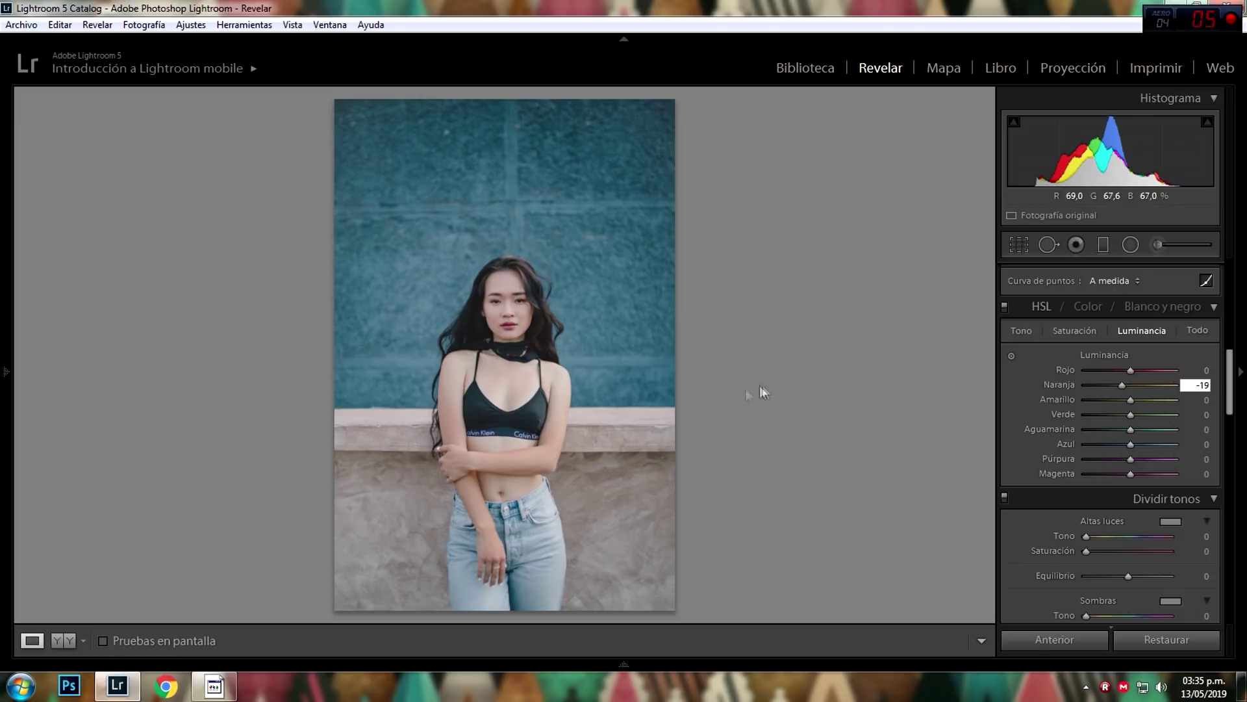
{"action": "left_click", "coordinate": [1204, 446]}
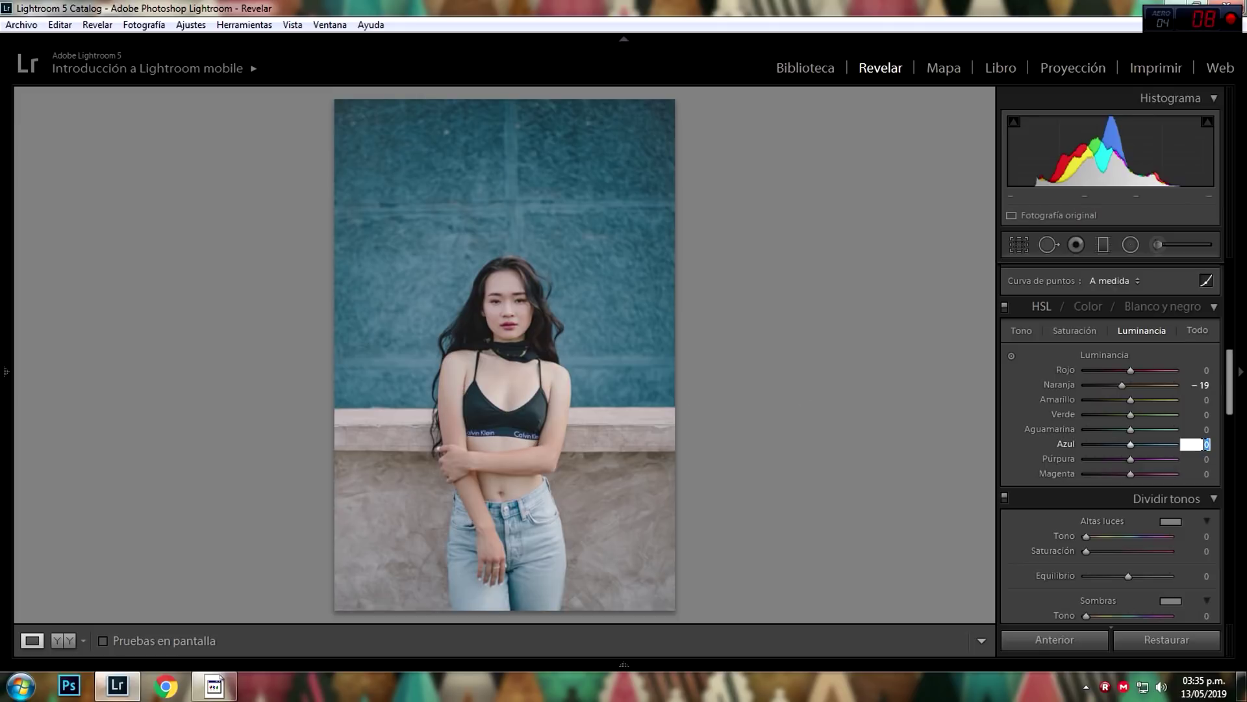
{"action": "type", "text": "9"}
{"action": "scroll", "coordinate": [1183, 423], "scroll_direction": "down", "scroll_amount": 3}
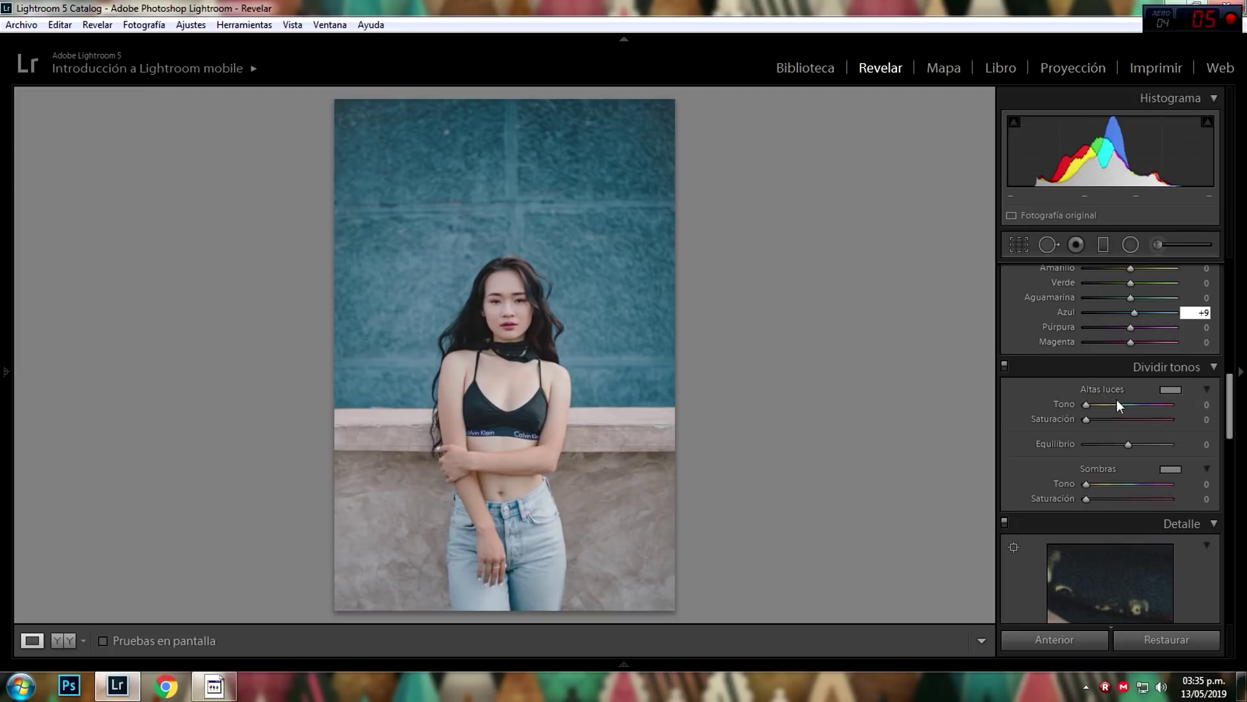
Tint the highlights with hue 200 and saturation 12, comparing with split toning off.
{"action": "left_click", "coordinate": [1203, 406]}
{"action": "type", "text": "200"}
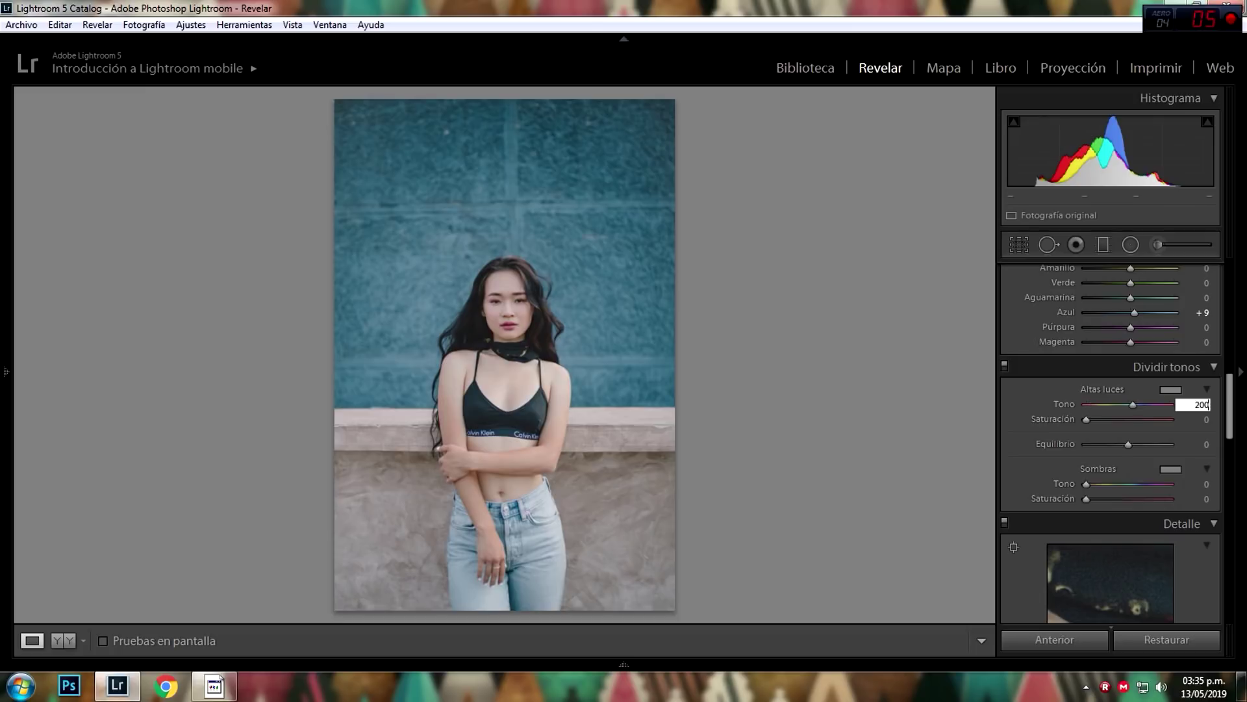
{"action": "key", "text": "Tab"}
{"action": "type", "text": "12"}
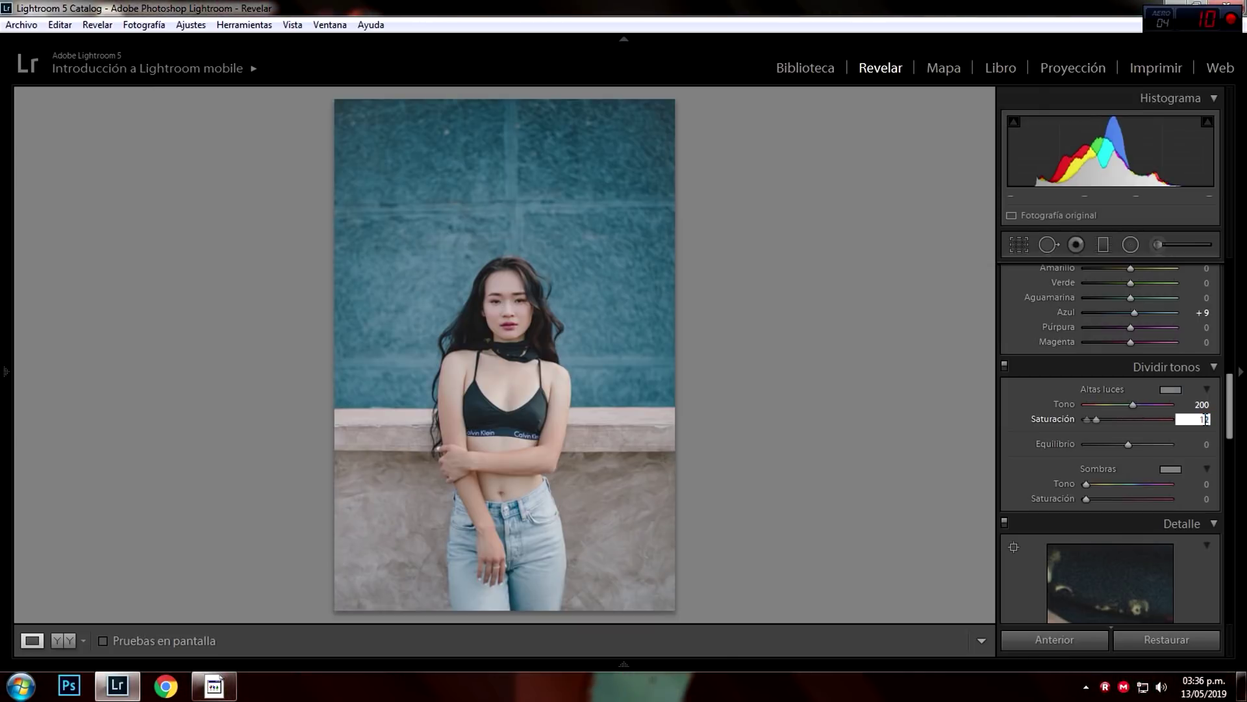
{"action": "key", "text": "Return"}
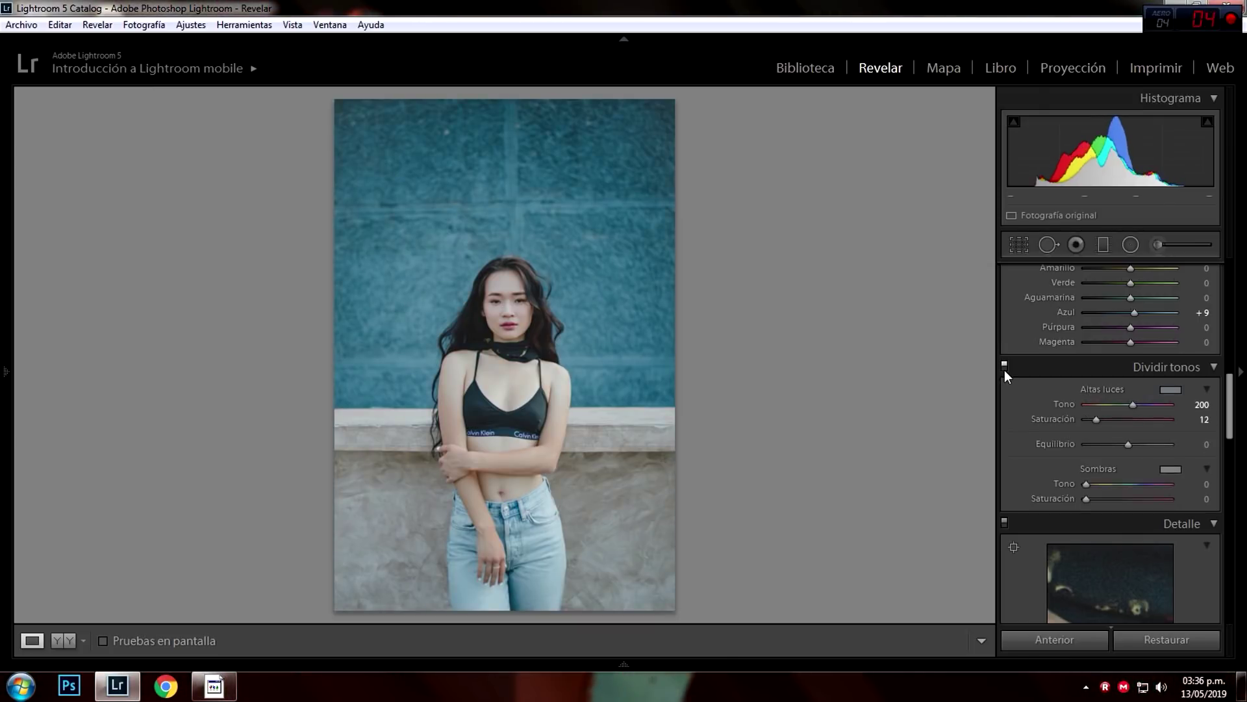
{"action": "left_click", "coordinate": [1005, 370]}
{"action": "left_click", "coordinate": [1004, 369]}
{"action": "mouse_move", "coordinate": [1097, 421]}
{"action": "left_mouse_down"}
{"action": "mouse_move", "coordinate": [1114, 423]}
{"action": "mouse_move", "coordinate": [1101, 423]}
{"action": "left_mouse_up"}
{"action": "left_click", "coordinate": [1206, 419]}
{"action": "type", "text": "12"}
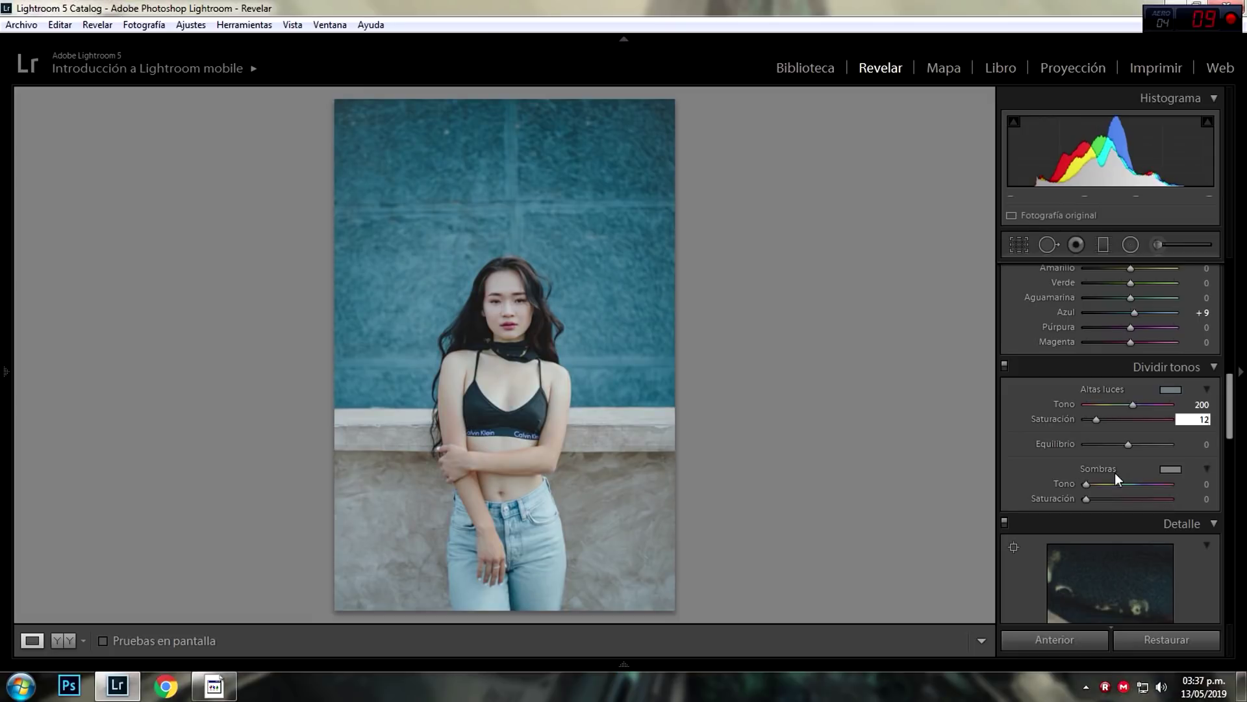
Tint the shadows with hue 33 and saturation 10, then preview with split toning toggled.
{"action": "left_click", "coordinate": [1206, 484]}
{"action": "key", "text": "Return"}
{"action": "left_click", "coordinate": [1207, 499]}
{"action": "type", "text": "10"}
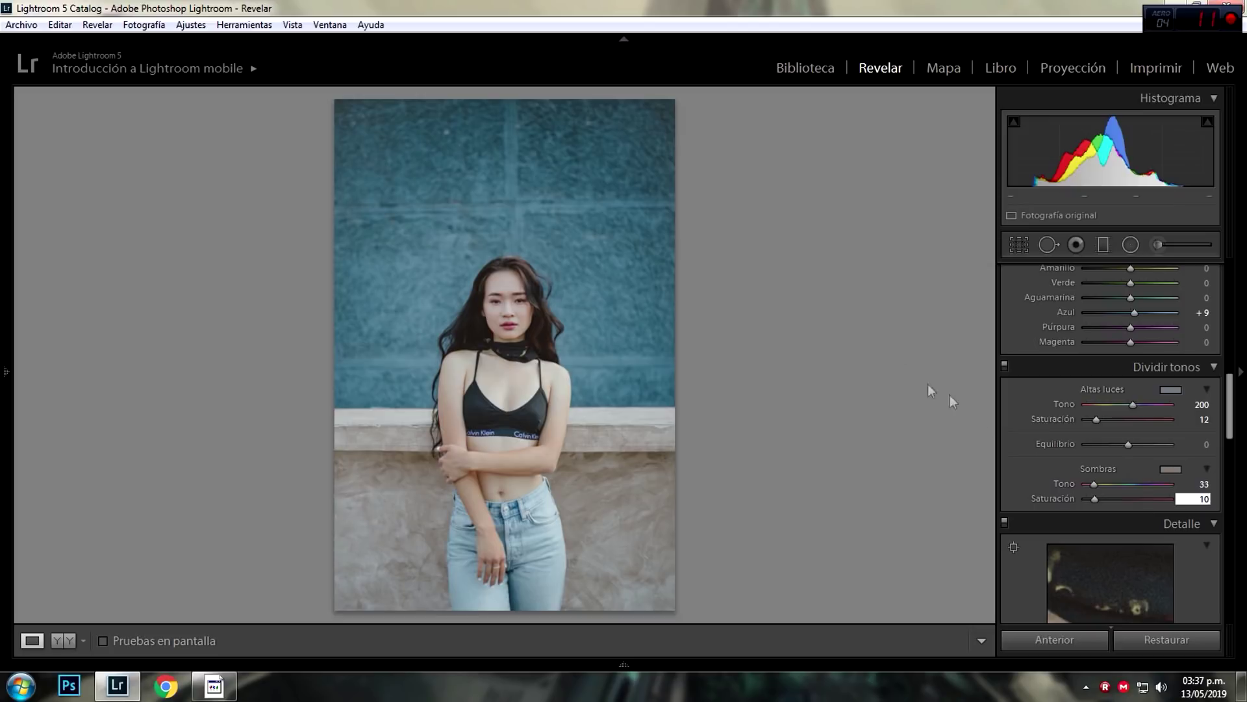
{"action": "left_click", "coordinate": [1005, 367]}
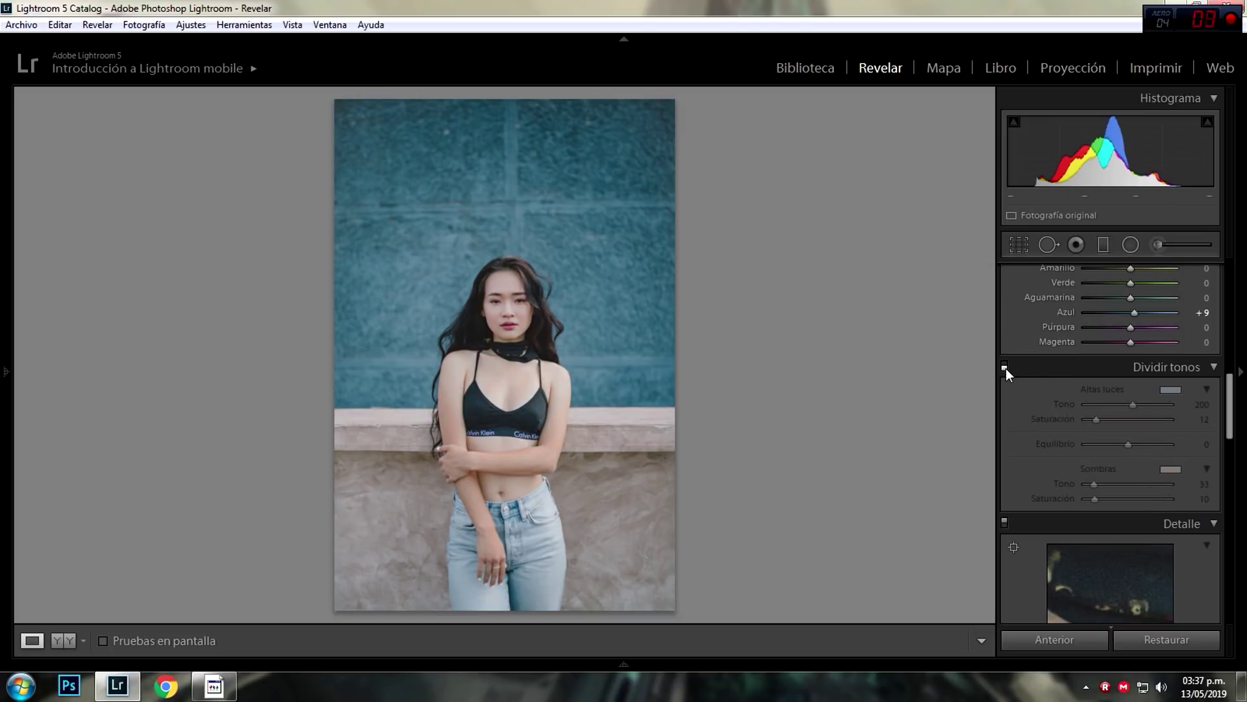
{"action": "left_click", "coordinate": [1005, 367]}
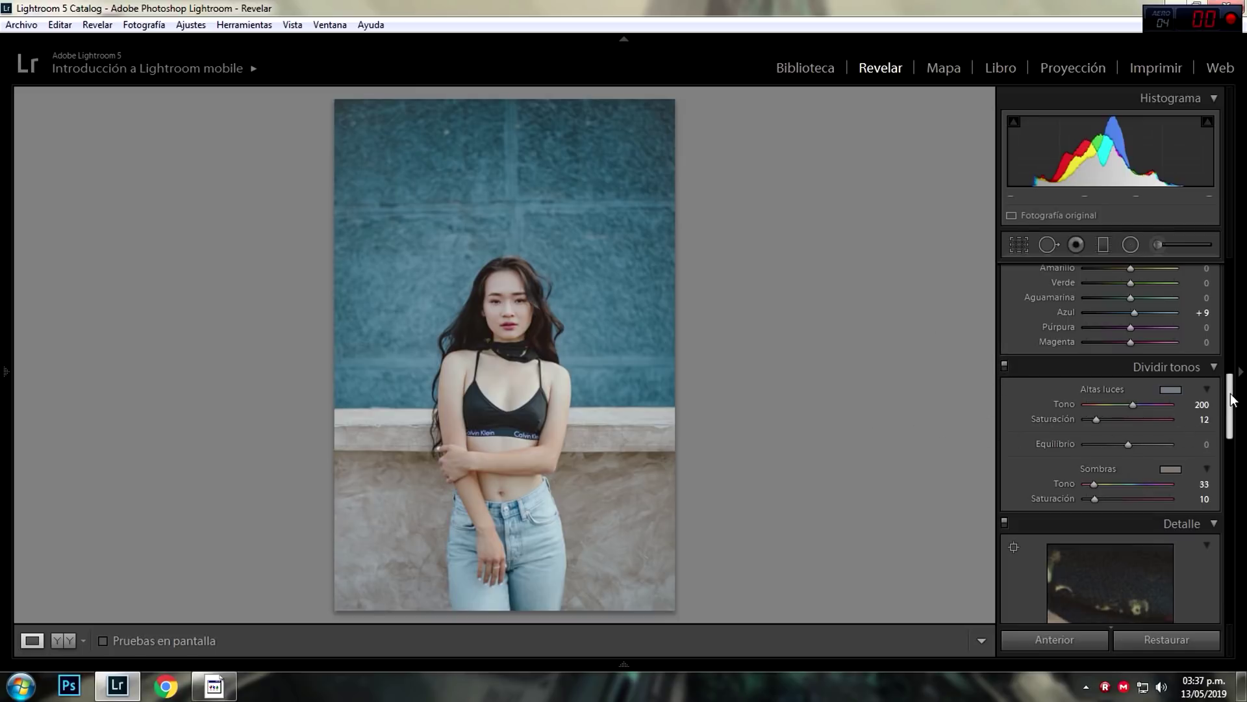
Sharpen to an amount of about 96 and raise colour noise reduction.
{"action": "left_click_drag", "start_coordinate": [1232, 398], "coordinate": [1230, 443]}
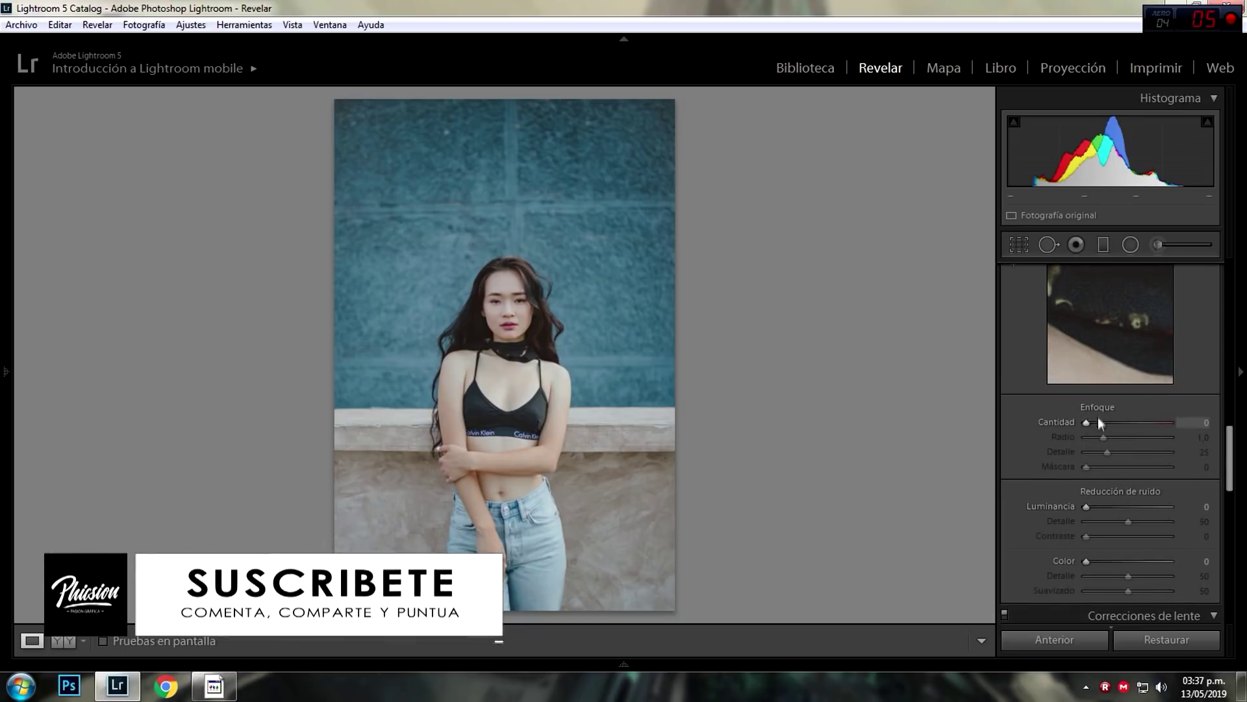
{"action": "left_click_drag", "start_coordinate": [1094, 422], "coordinate": [1141, 423]}
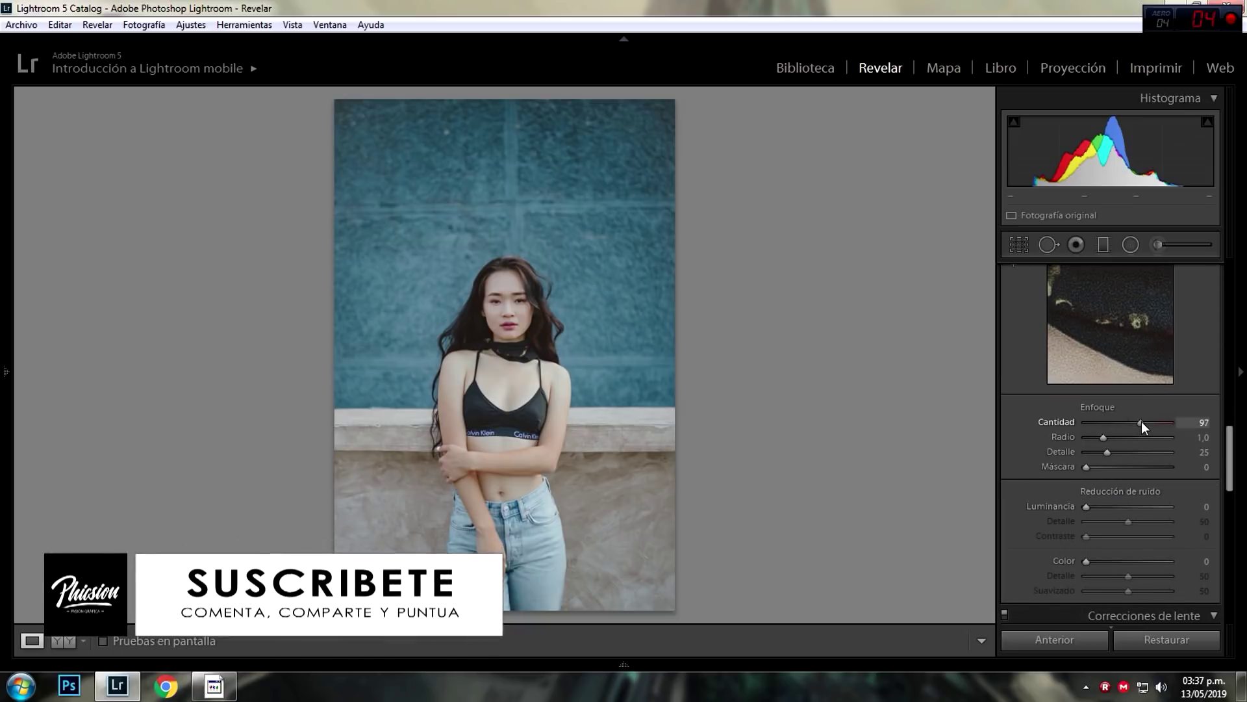
{"action": "left_click_drag", "start_coordinate": [1093, 560], "coordinate": [1148, 574]}
Add a −9 post-crop vignette to darken the corners.
{"action": "scroll", "coordinate": [1144, 455], "scroll_direction": "down", "scroll_amount": 2}
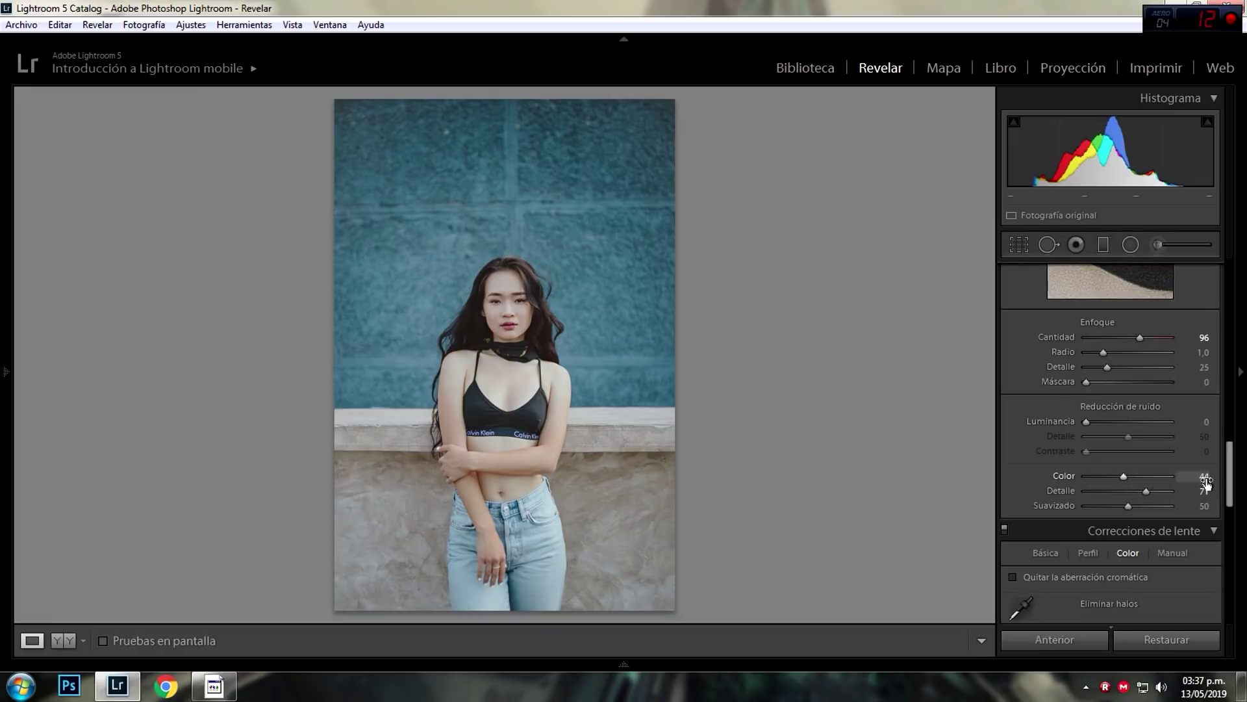
{"action": "left_click_drag", "start_coordinate": [1231, 466], "coordinate": [1231, 540]}
{"action": "left_click", "coordinate": [1203, 430]}
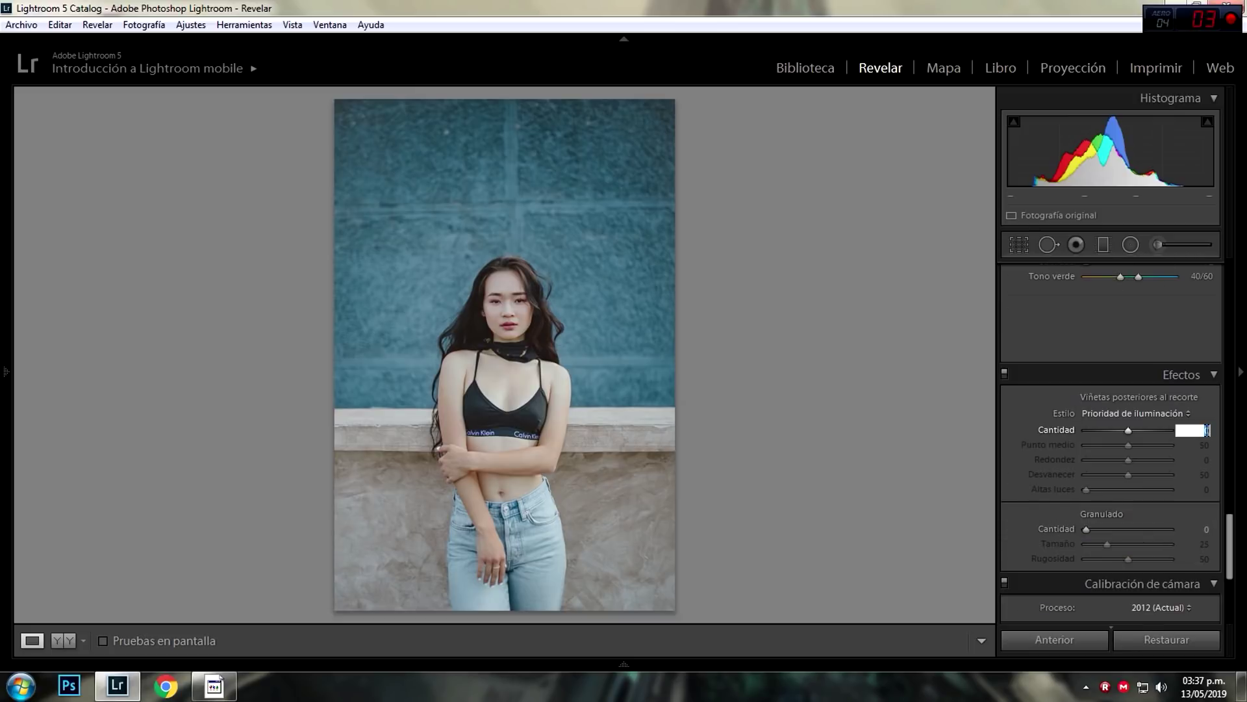
{"action": "type", "text": "-9"}
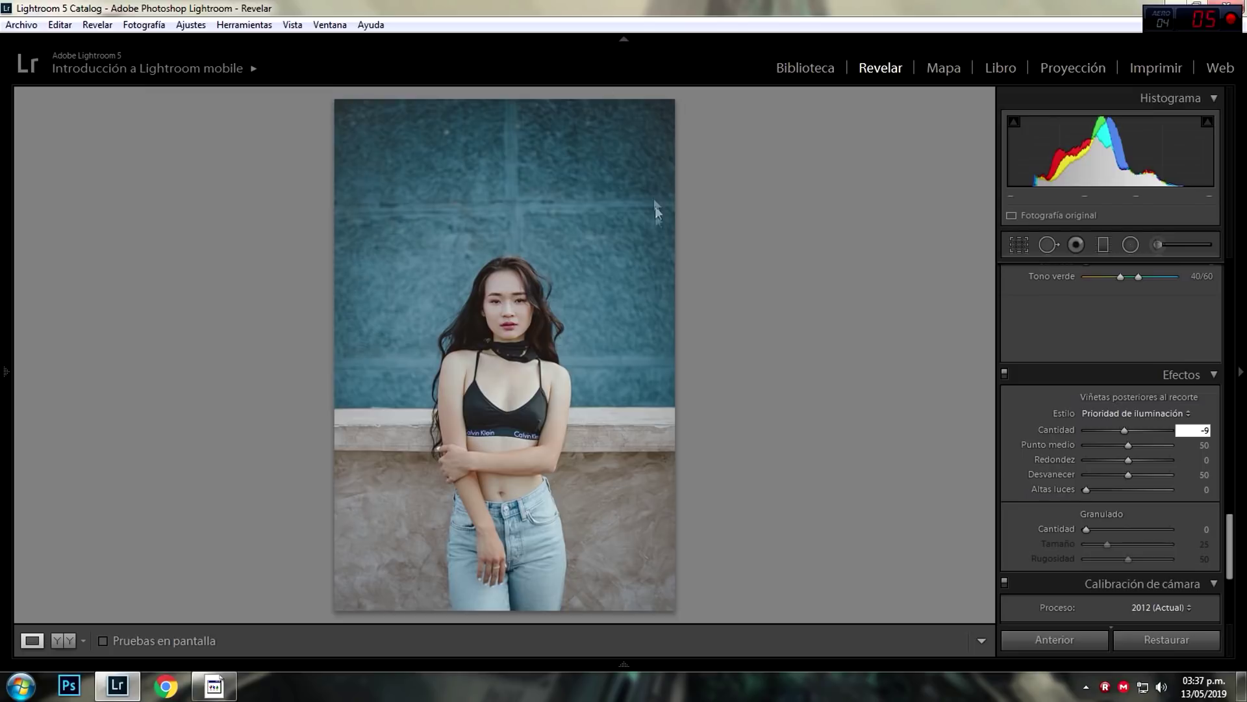
{"action": "scroll", "coordinate": [1094, 389], "scroll_direction": "down", "scroll_amount": 1}
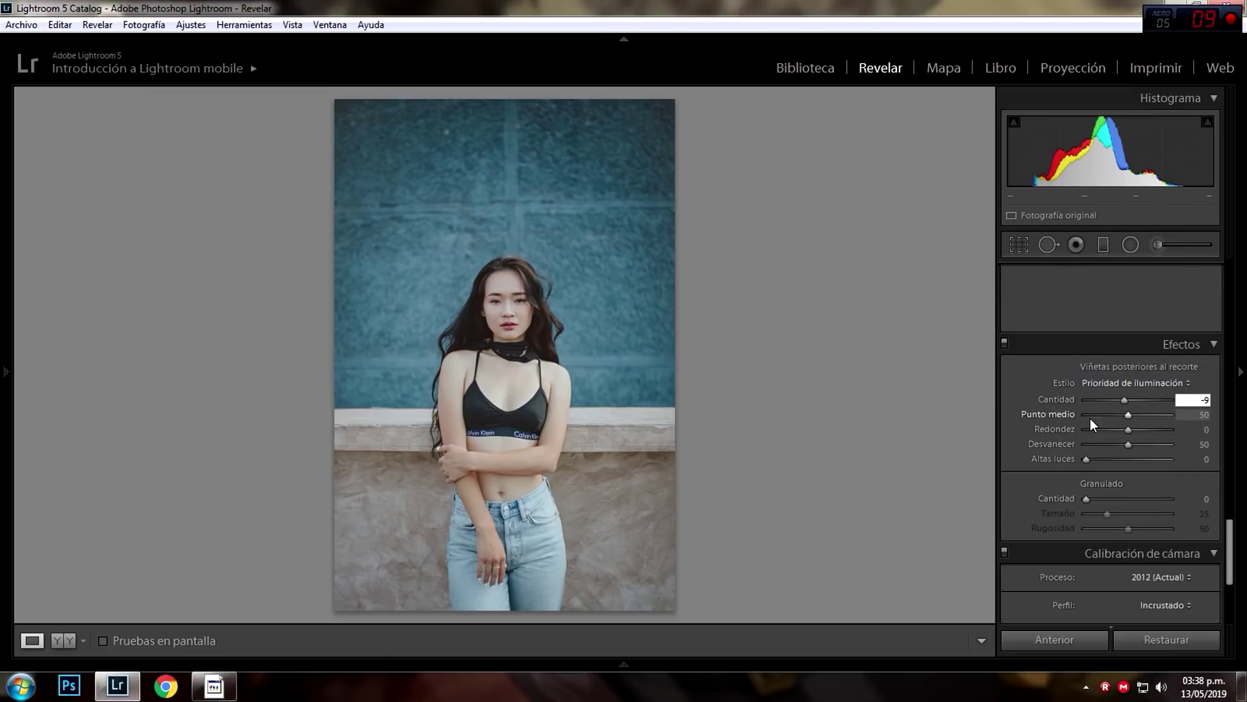
{"action": "left_click_drag", "start_coordinate": [1229, 531], "coordinate": [1230, 571]}
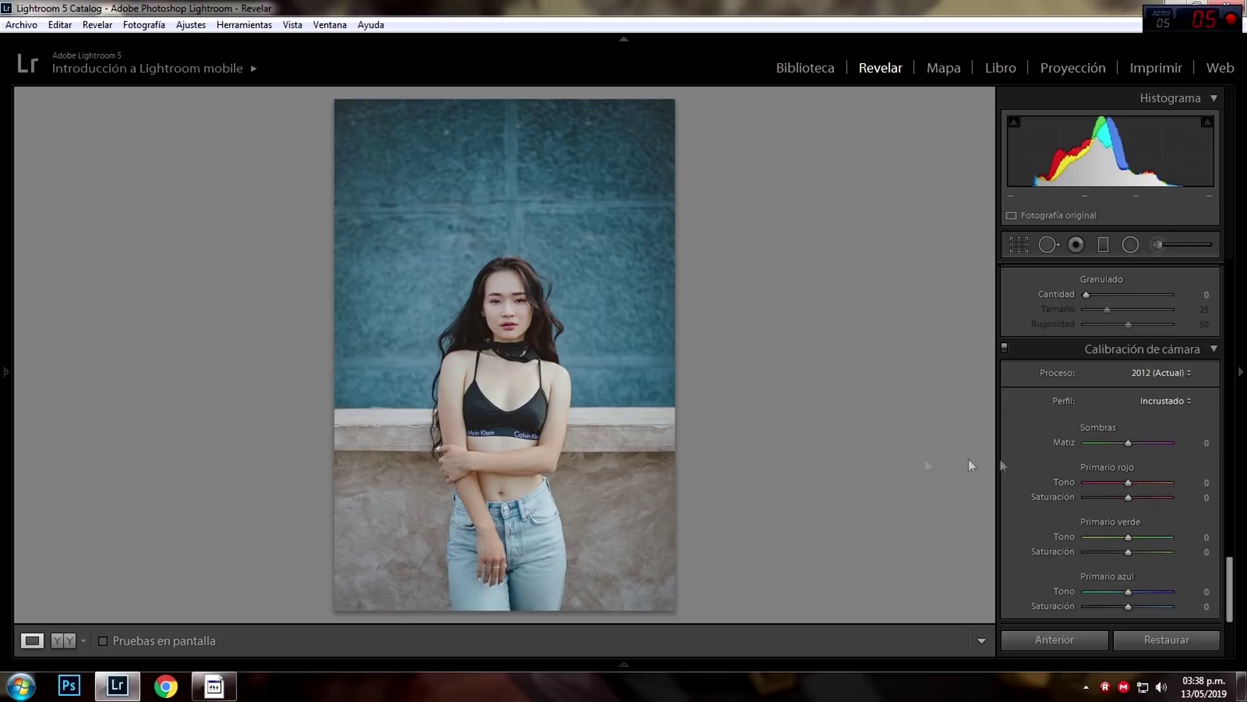
Set red primary hue +24, saturation −7, and green primary hue +13, saturation −15.
{"action": "left_click_drag", "start_coordinate": [1199, 482], "coordinate": [1214, 481]}
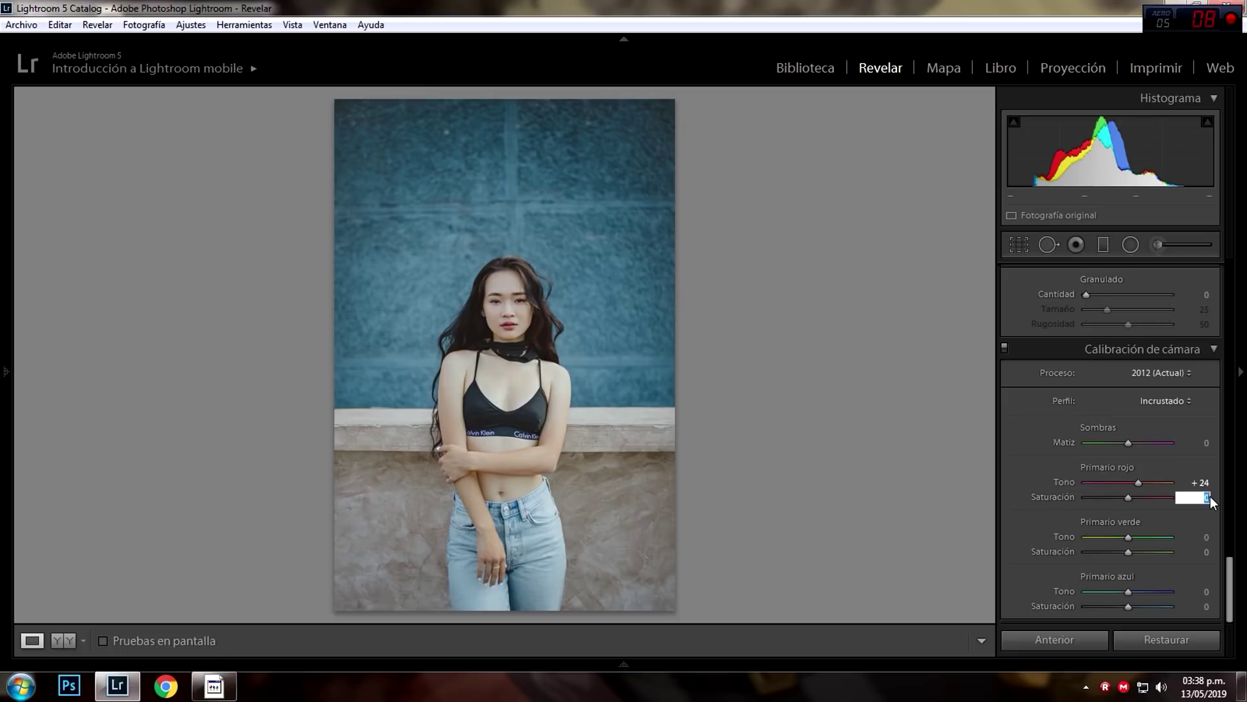
{"action": "type", "text": "-7"}
{"action": "left_click", "coordinate": [1195, 537]}
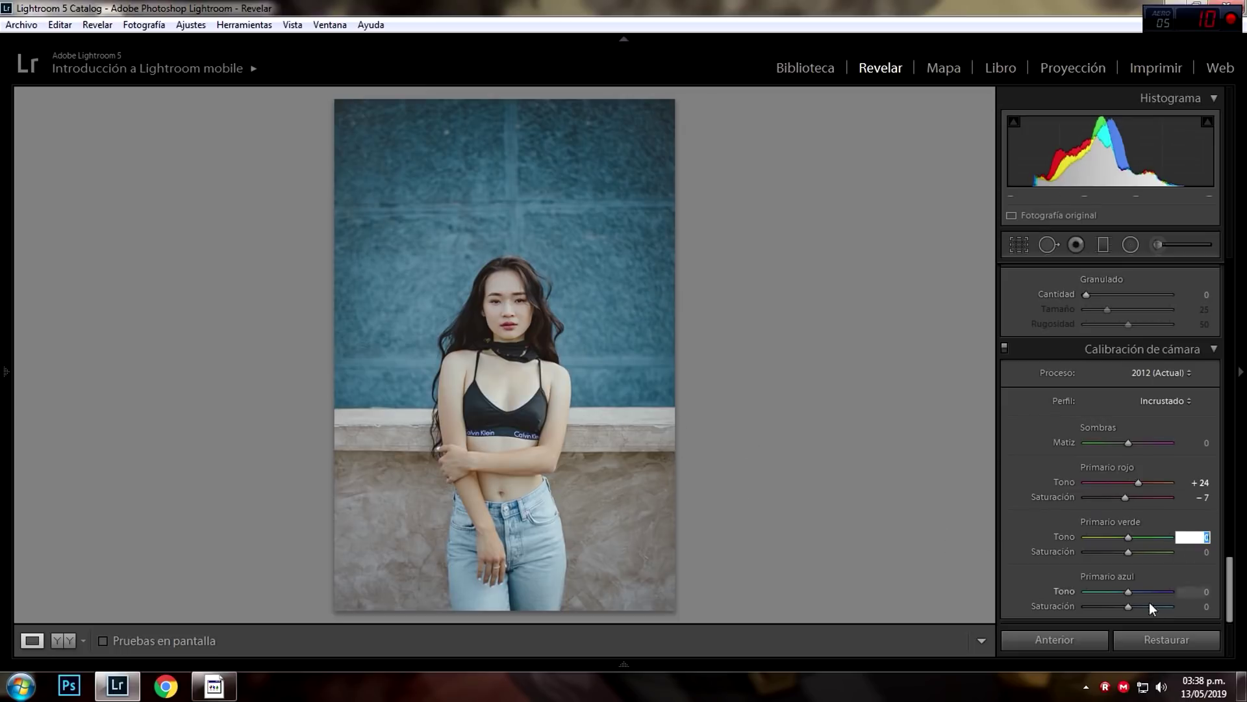
{"action": "type", "text": "13"}
{"action": "left_click", "coordinate": [1201, 553]}
{"action": "type", "text": "-15"}
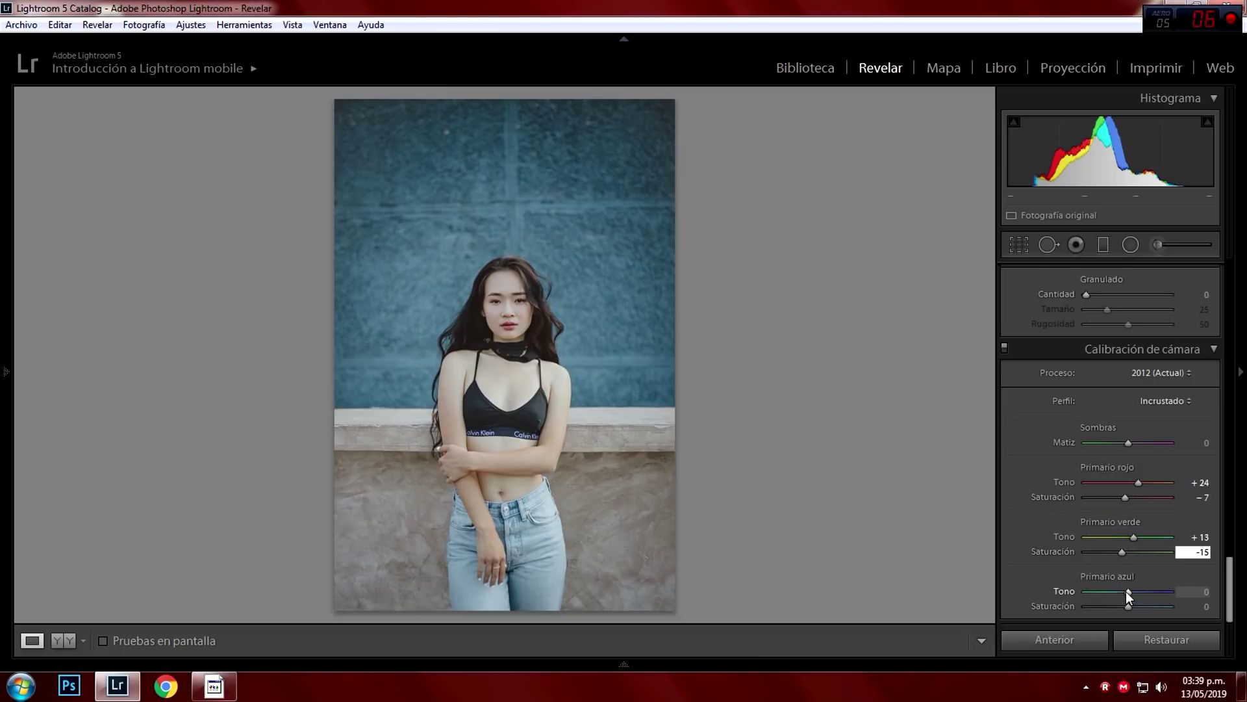
Set blue primary hue −39 and saturation −15, then view before and after side by side.
{"action": "left_click_drag", "start_coordinate": [1123, 590], "coordinate": [1117, 590]}
{"action": "left_click", "coordinate": [1195, 591]}
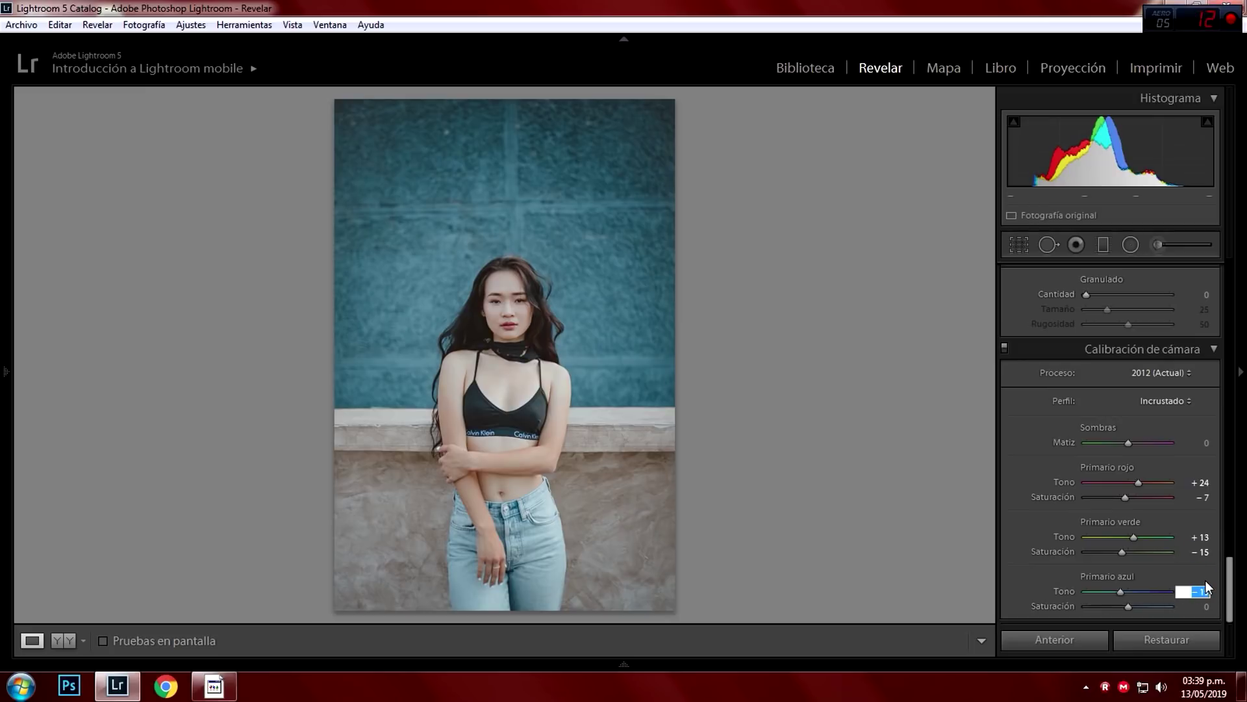
{"action": "type", "text": "-30"}
{"action": "left_click", "coordinate": [1206, 606]}
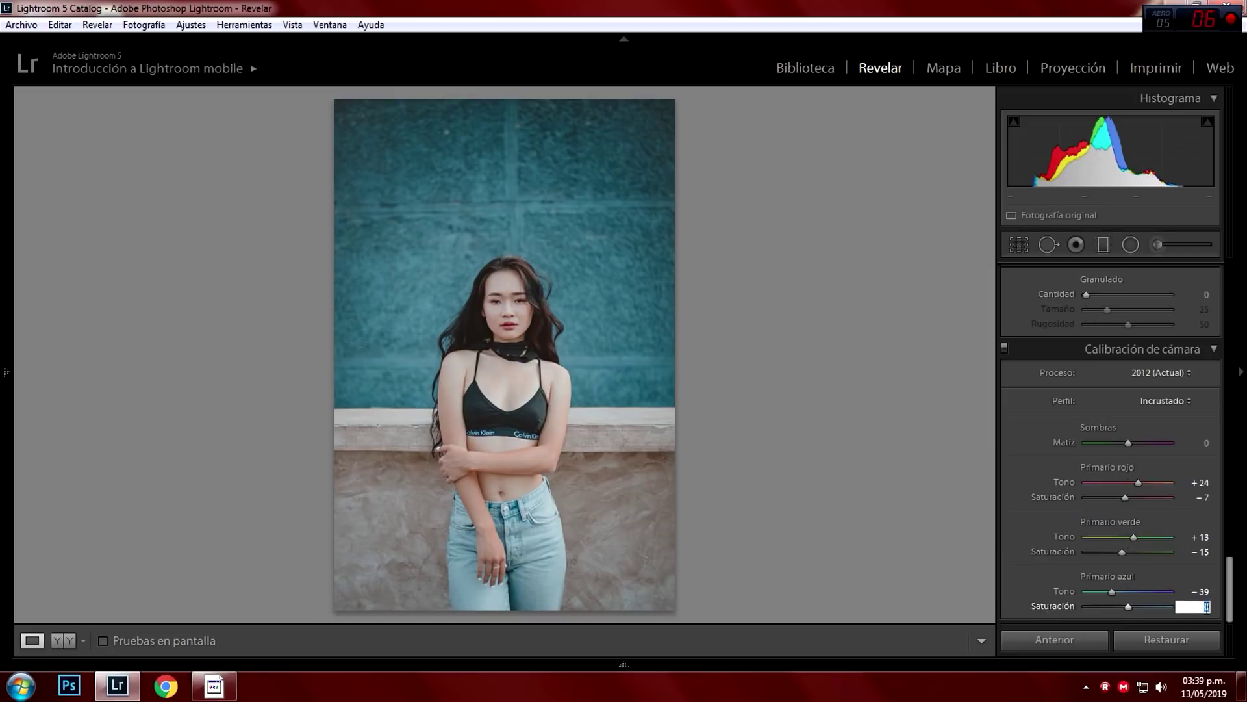
{"action": "type", "text": "-15"}
{"action": "left_click", "coordinate": [69, 643]}
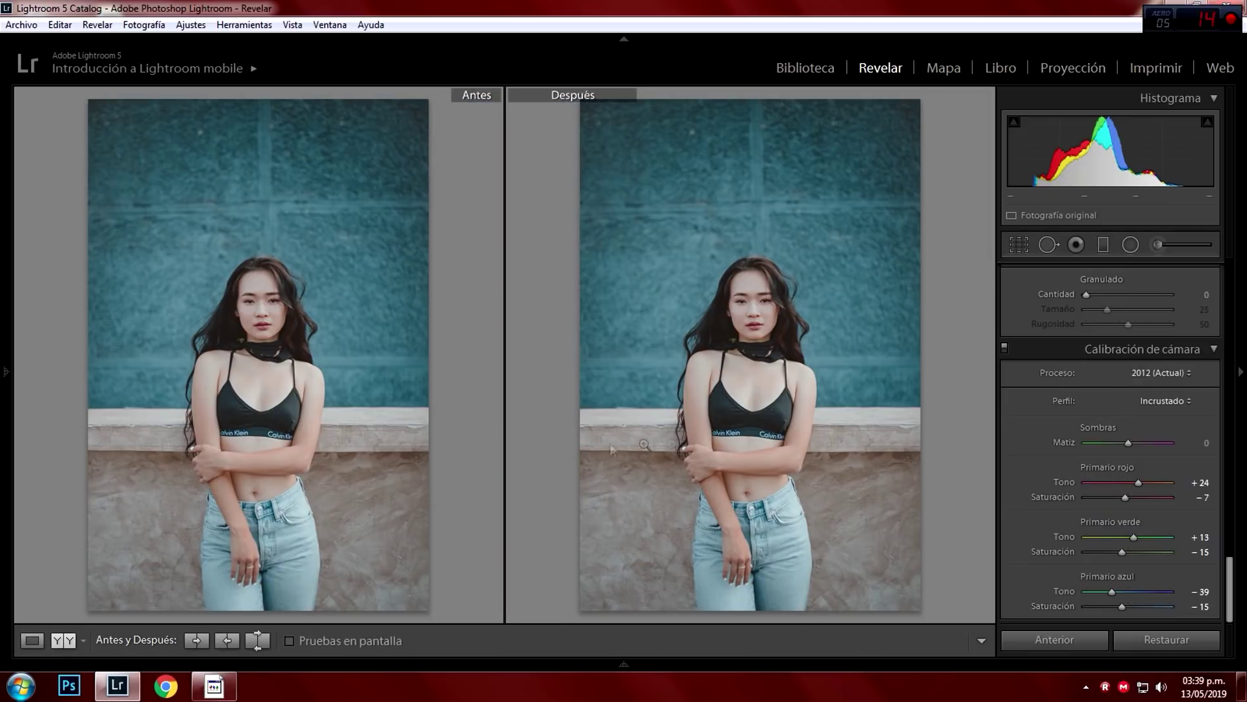
Lower exposure to −0,09 and raise clarity from +6 to +9.
{"action": "left_click_drag", "start_coordinate": [1227, 581], "coordinate": [1234, 278]}
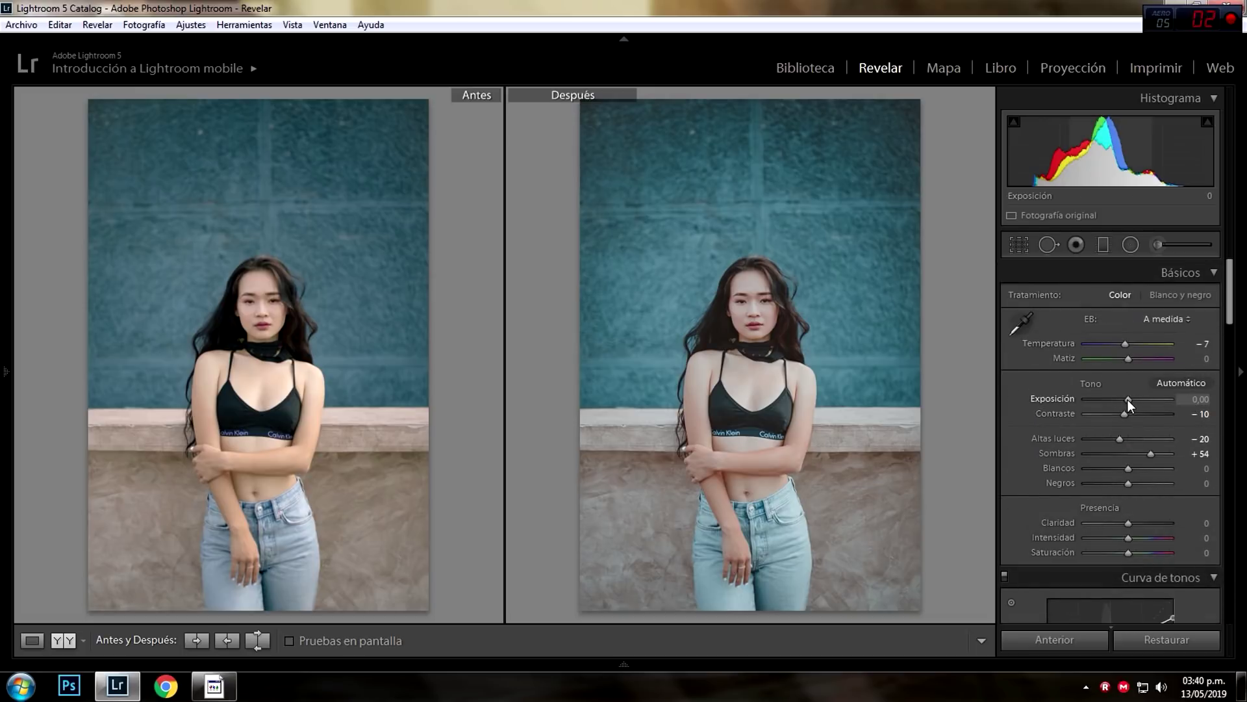
{"action": "left_click_drag", "start_coordinate": [1129, 399], "coordinate": [1127, 400]}
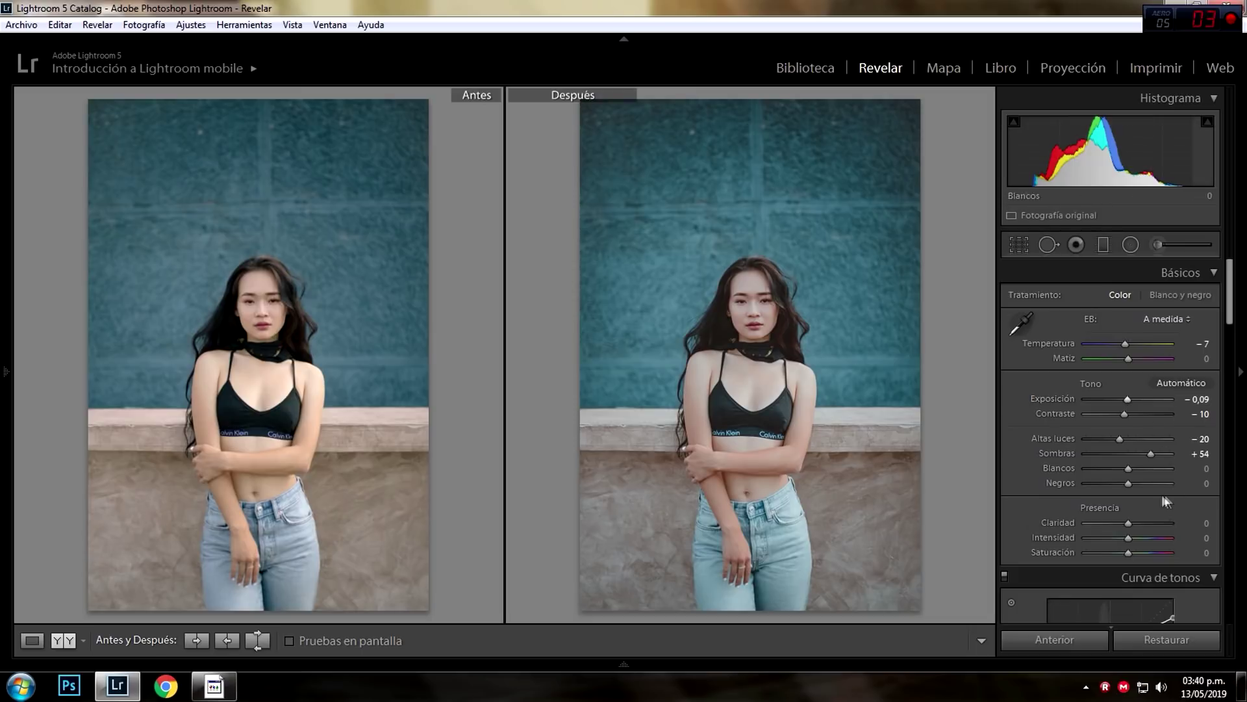
{"action": "left_click_drag", "start_coordinate": [1133, 522], "coordinate": [1136, 523]}
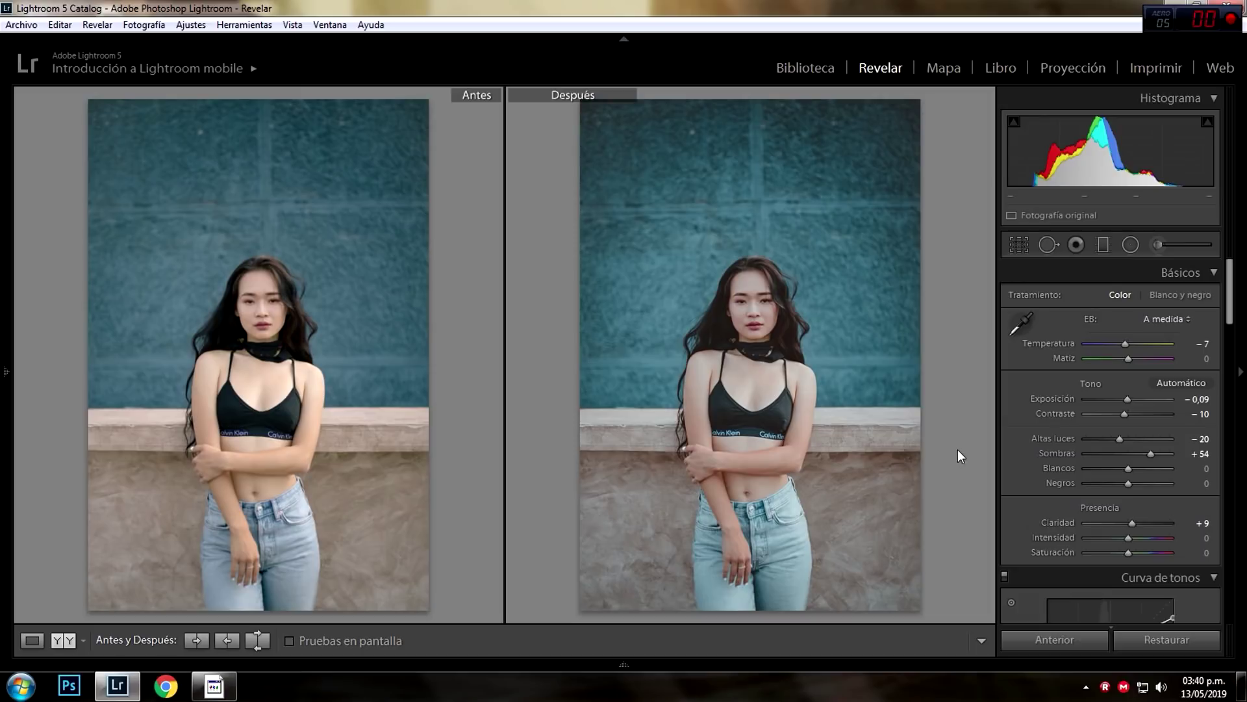
Raise orange saturation to +28, undo the orange luminance change, and close the before/after comparison.
{"action": "left_click_drag", "start_coordinate": [1228, 290], "coordinate": [1223, 375]}
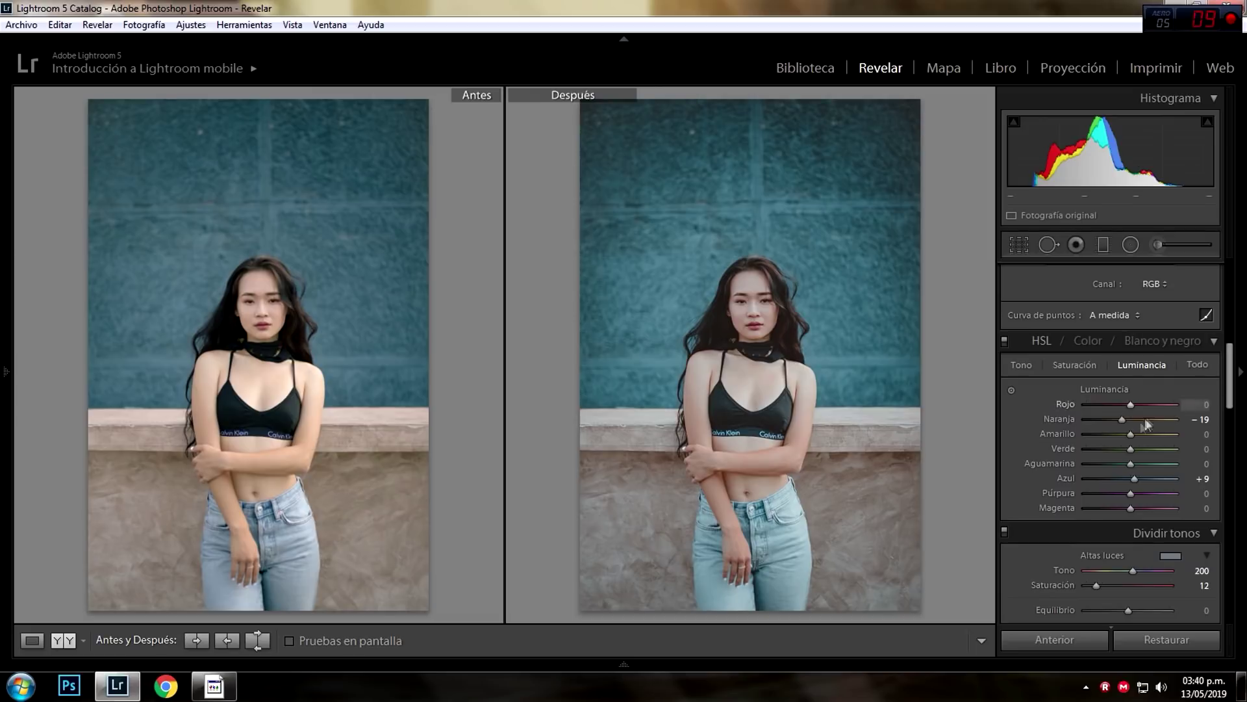
{"action": "left_click", "coordinate": [1083, 363]}
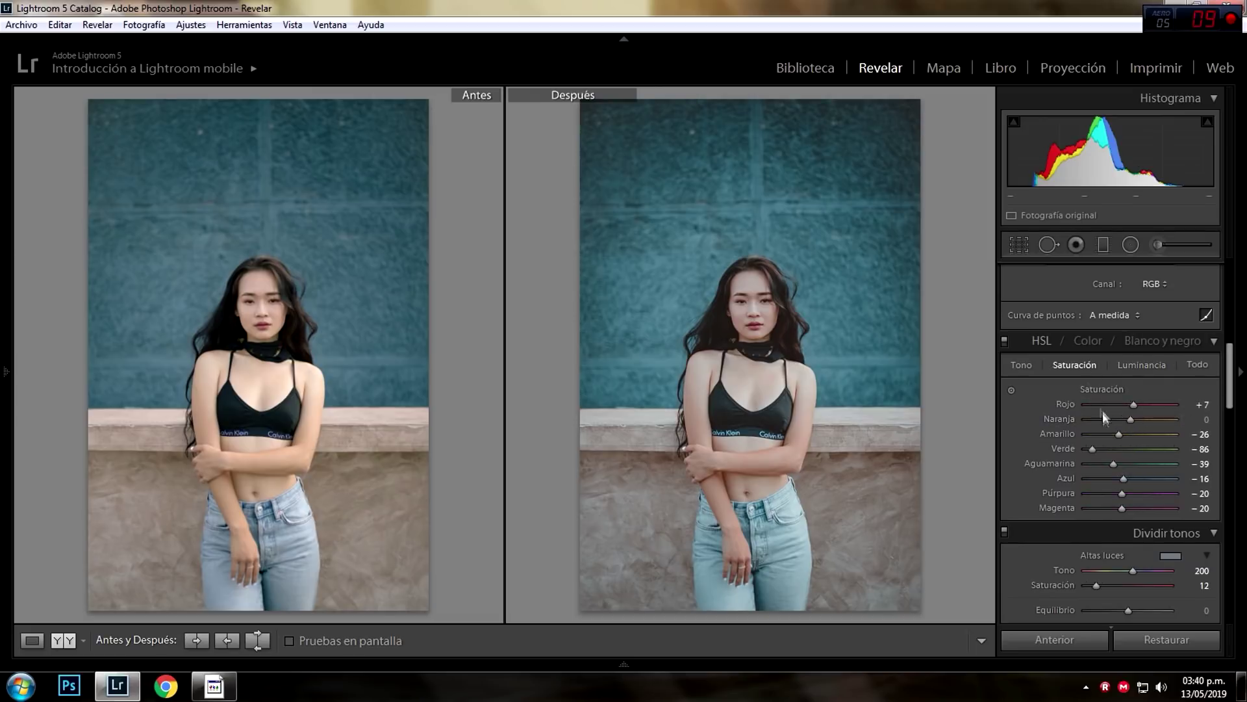
{"action": "left_click_drag", "start_coordinate": [1133, 418], "coordinate": [1145, 419]}
{"action": "left_click", "coordinate": [1143, 365]}
{"action": "left_click_drag", "start_coordinate": [1122, 420], "coordinate": [1117, 418]}
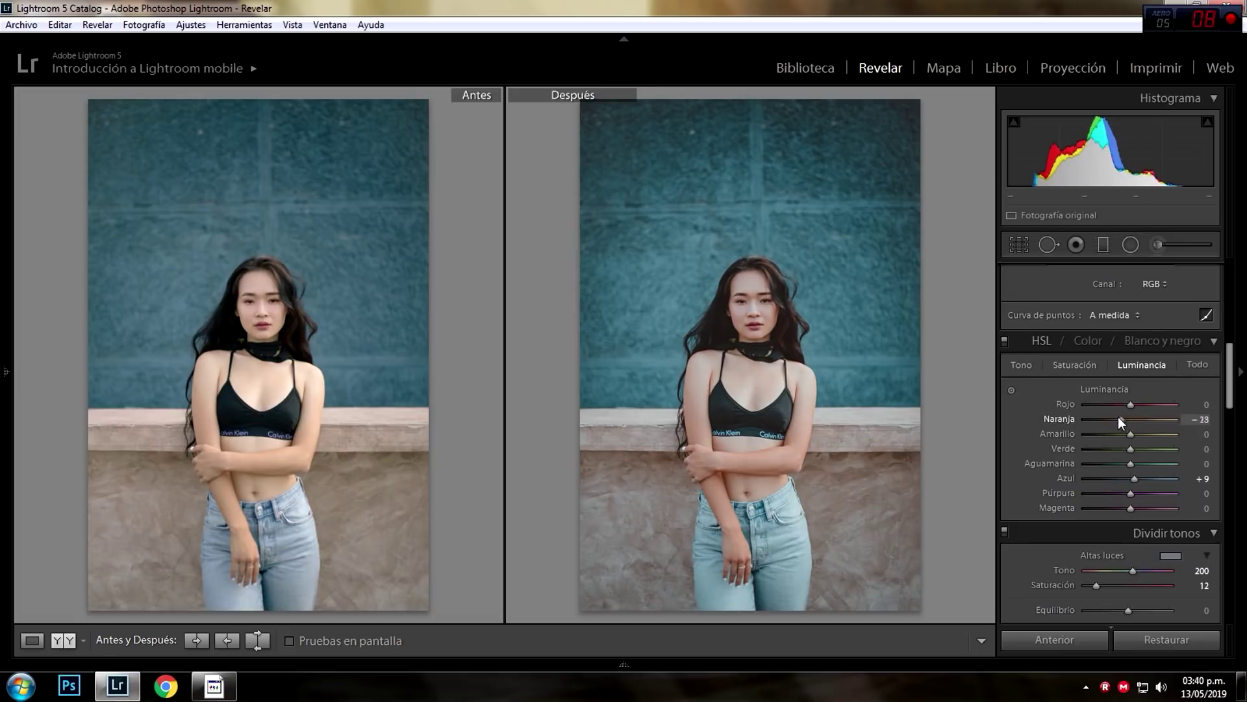
{"action": "key", "text": "ctrl+z"}
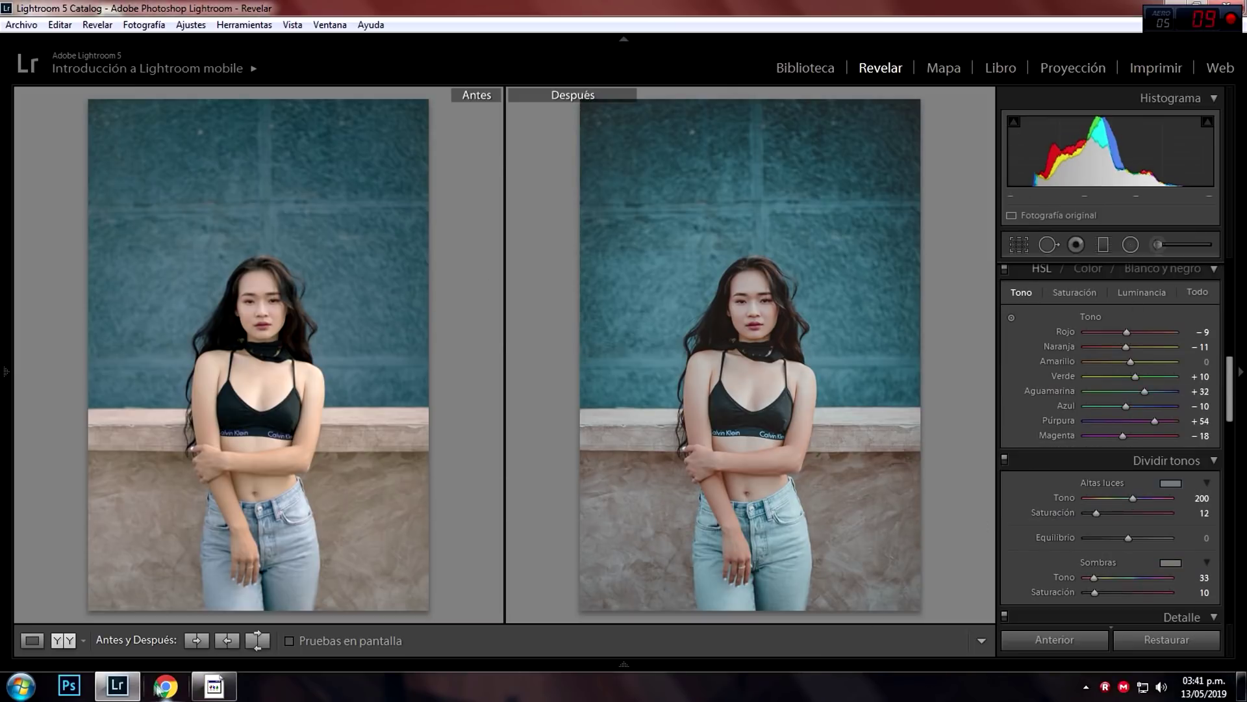
{"action": "left_click", "coordinate": [32, 641]}
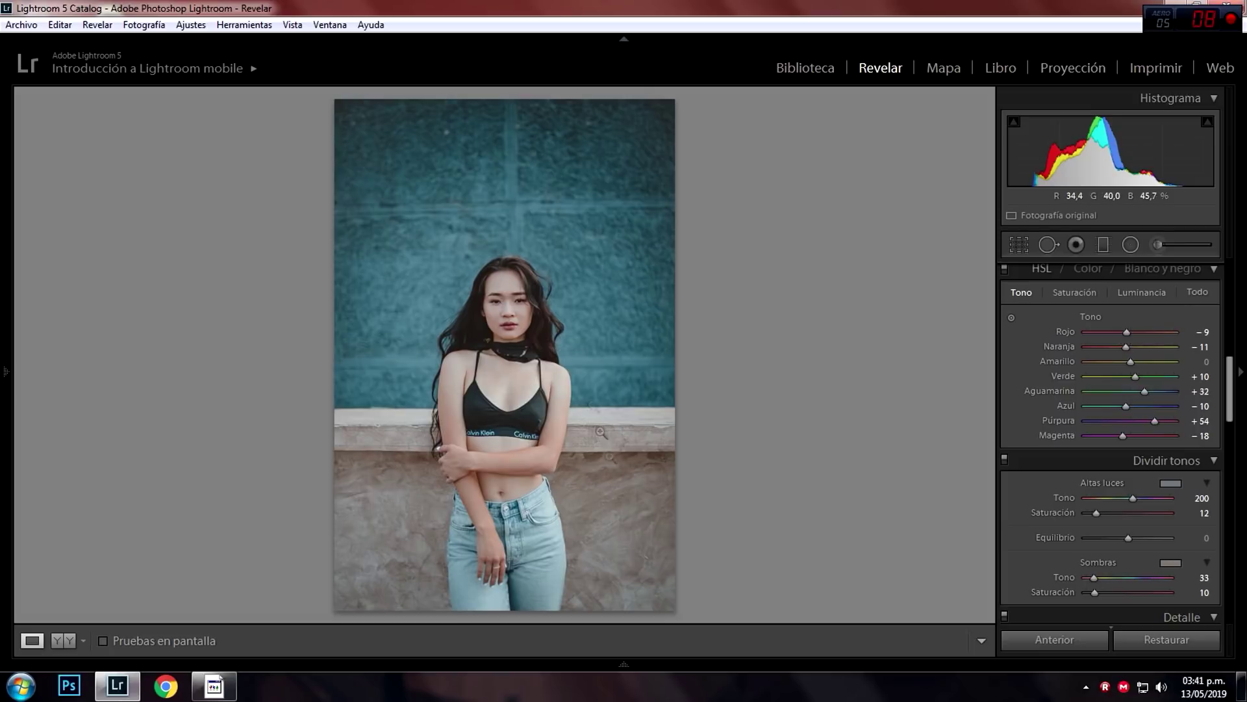
Select the teal portrait plus 405.CR2, sync the settings across, and view 405.CR2.
{"action": "left_click", "coordinate": [621, 665]}
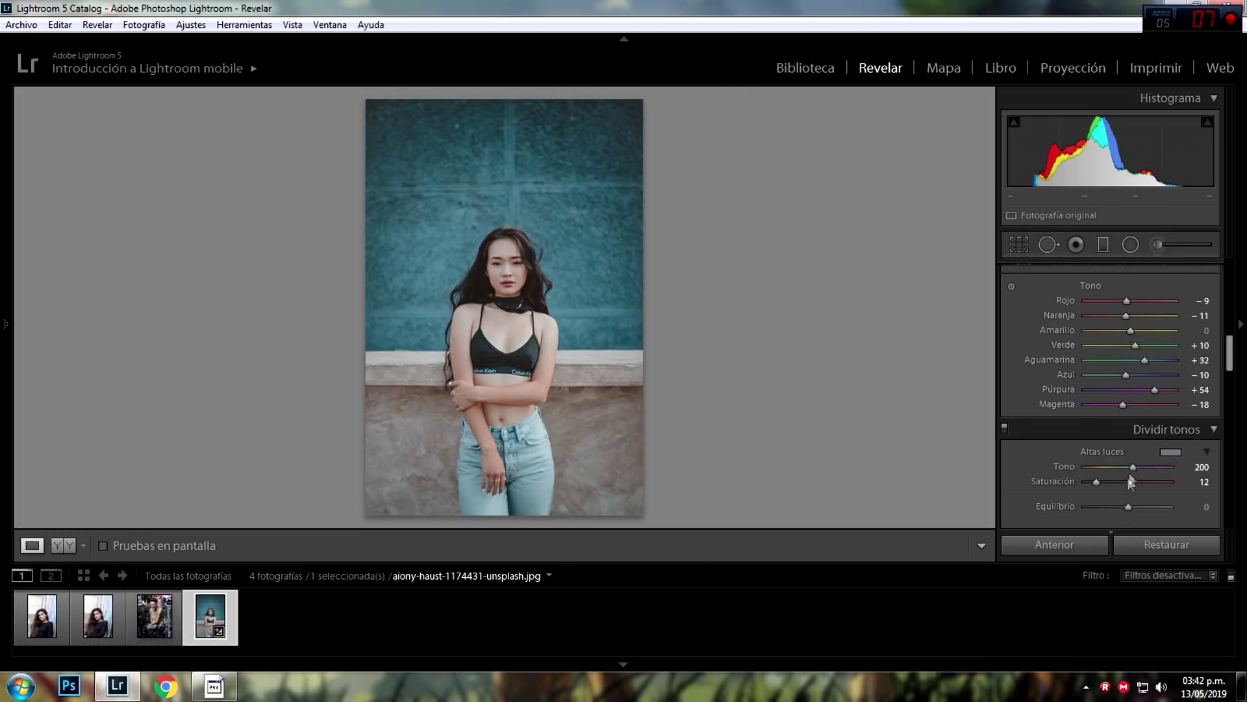
{"action": "left_click", "coordinate": [93, 626]}
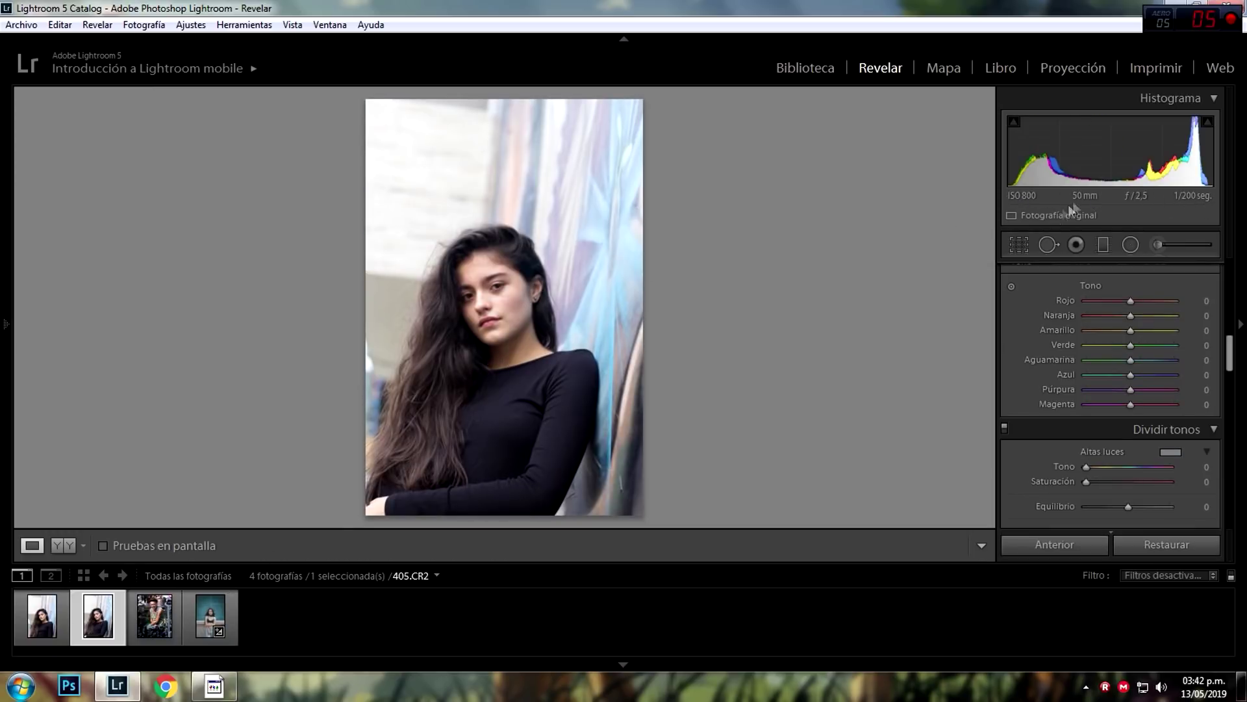
{"action": "left_click", "coordinate": [223, 628]}
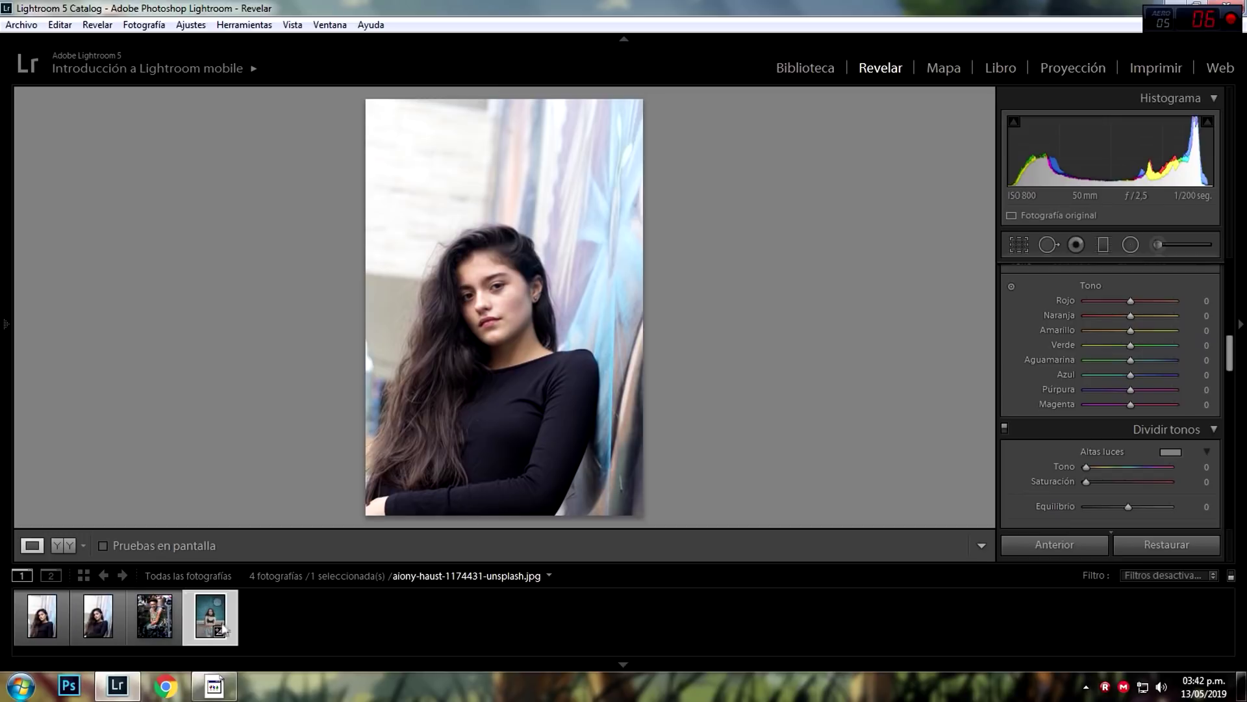
{"action": "left_click", "coordinate": [103, 626], "text": "ctrl"}
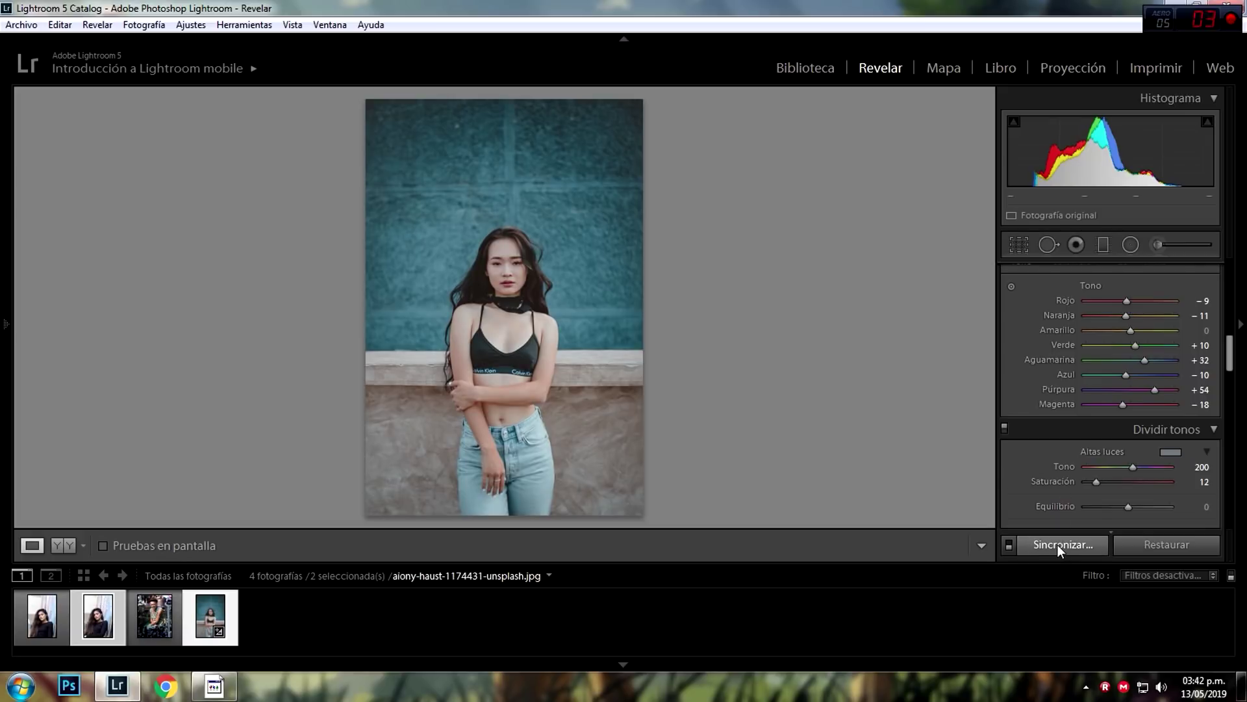
{"action": "left_click", "coordinate": [1058, 545]}
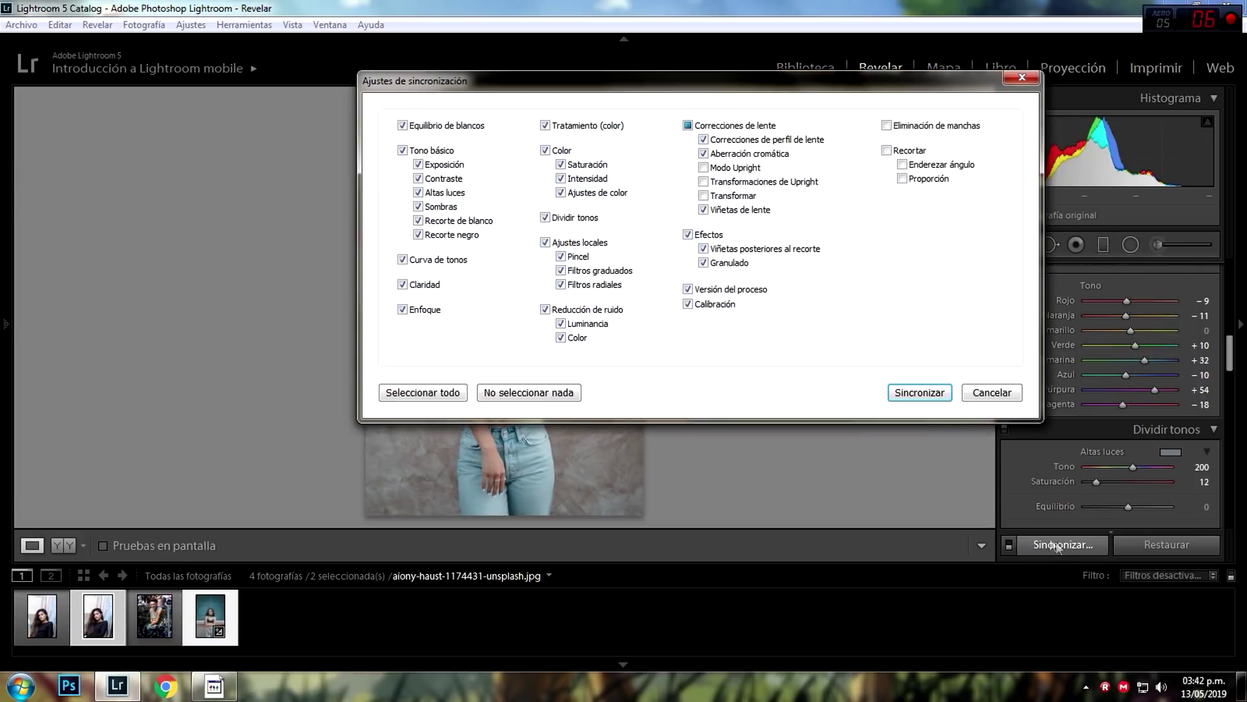
{"action": "left_click", "coordinate": [919, 393]}
{"action": "key", "text": "Left"}
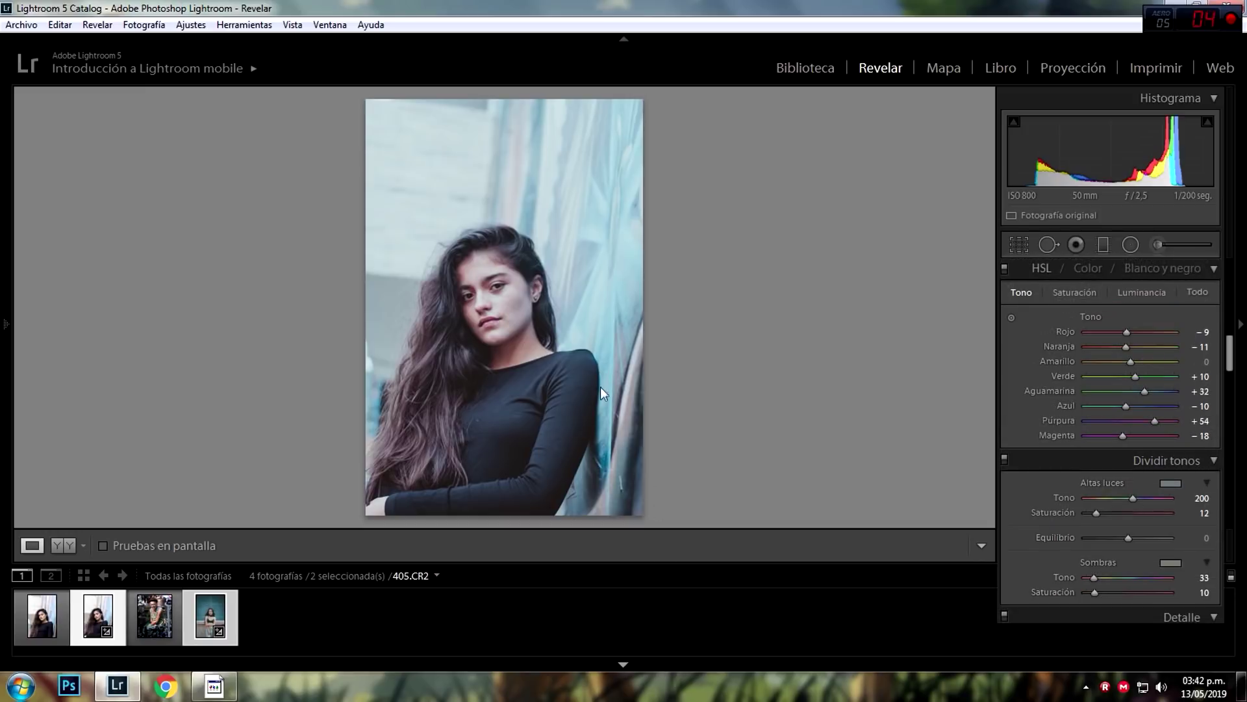
Hide the Filmstrip, reset clarity to 0, lower exposure to −0,46 and set temperature to 4870.
{"action": "key", "text": "F6"}
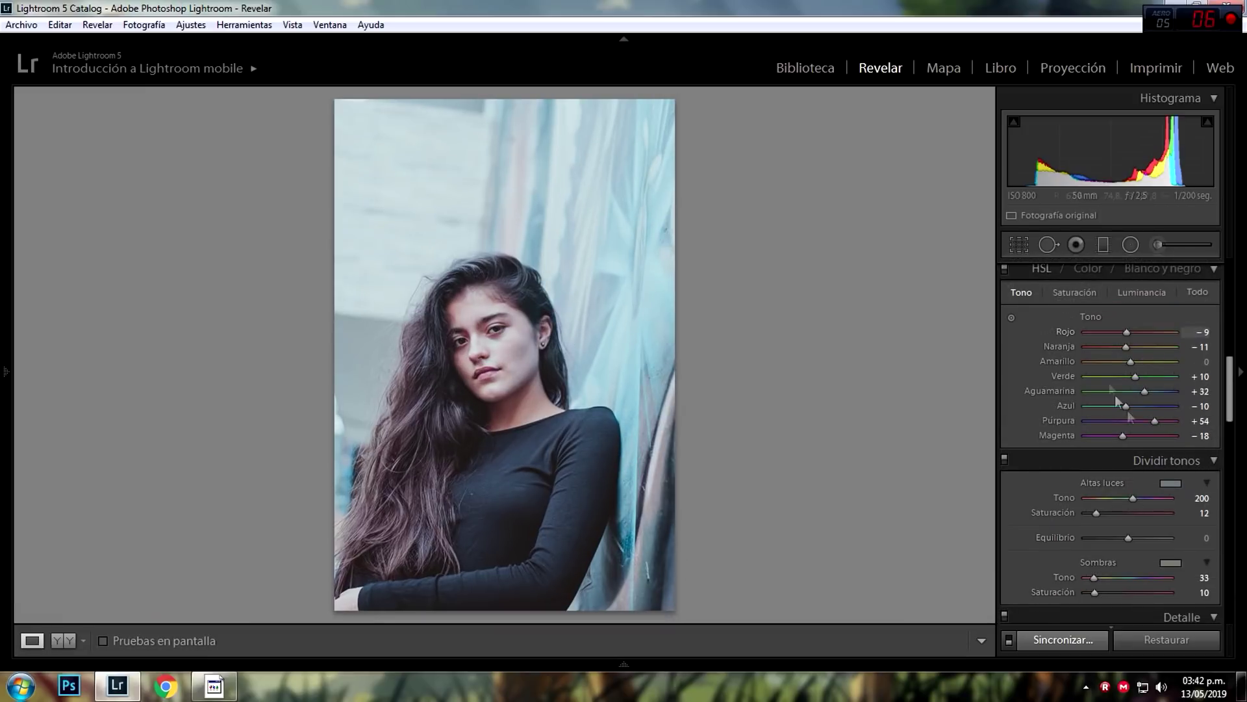
{"action": "scroll", "coordinate": [1209, 389], "scroll_direction": "up", "scroll_amount": 3}
{"action": "scroll", "coordinate": [1188, 384], "scroll_direction": "up", "scroll_amount": 2}
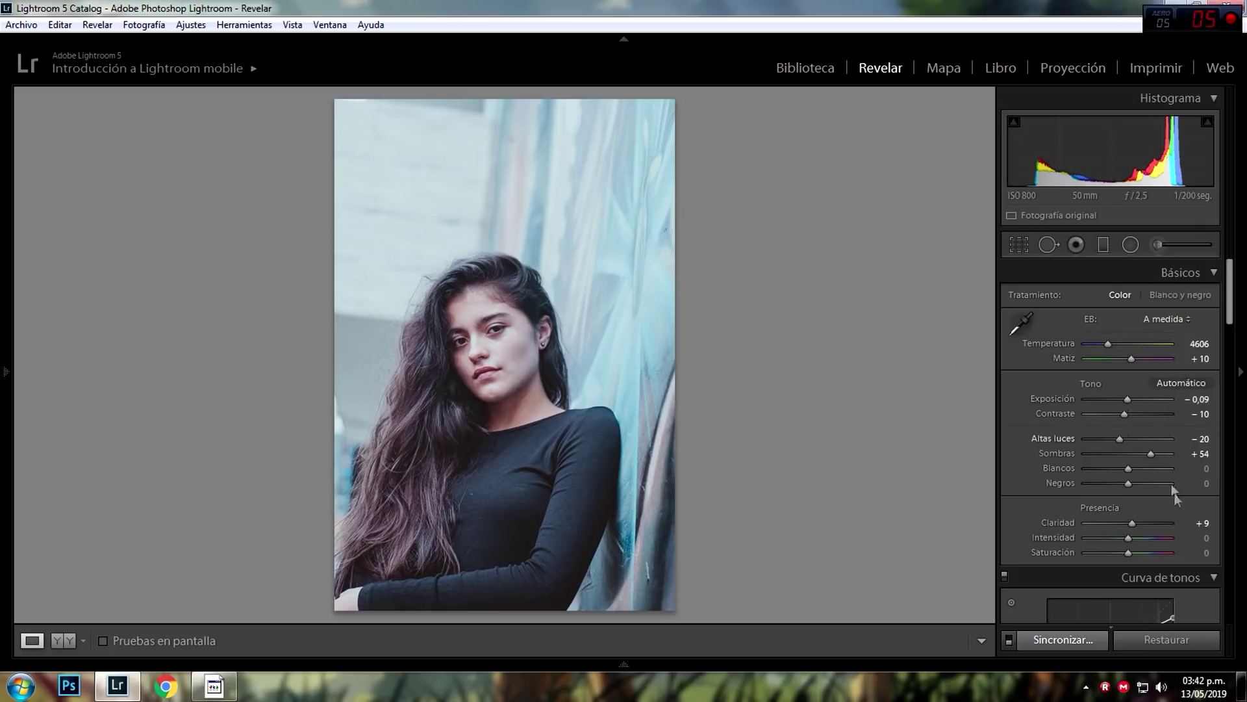
{"action": "double_click", "coordinate": [1133, 523]}
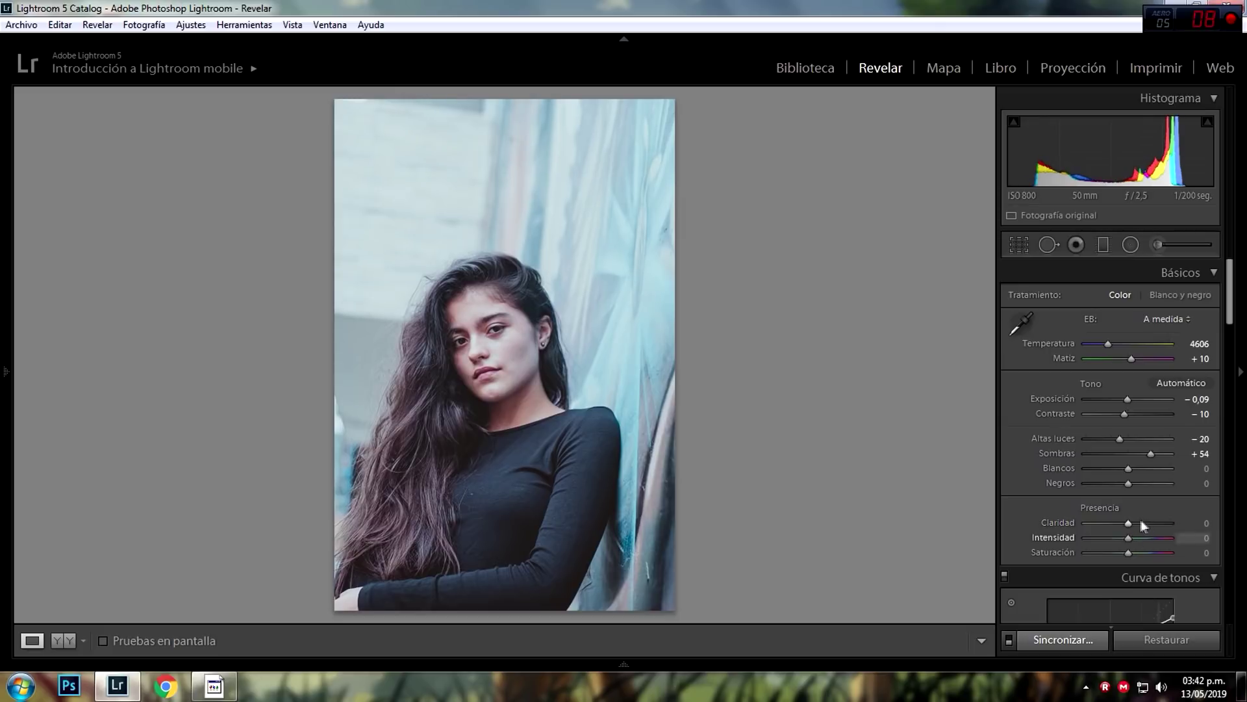
{"action": "left_click_drag", "start_coordinate": [1130, 399], "coordinate": [1125, 402]}
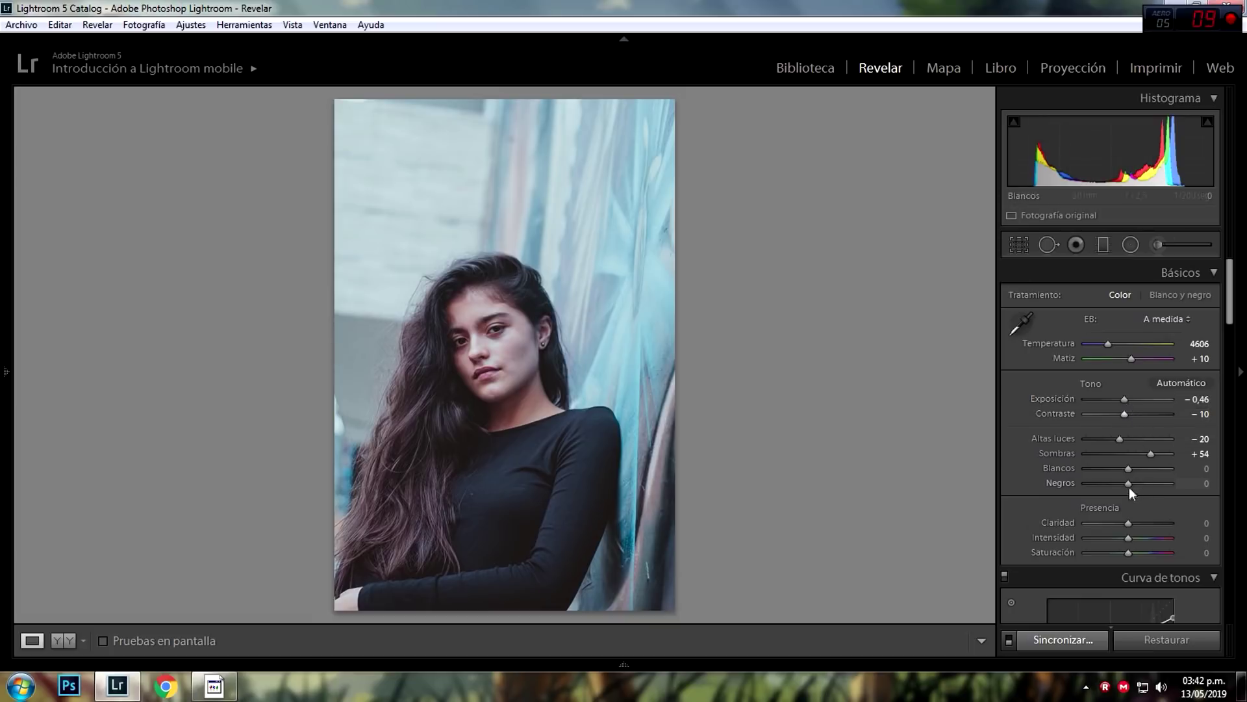
{"action": "left_click_drag", "start_coordinate": [1110, 342], "coordinate": [1110, 343]}
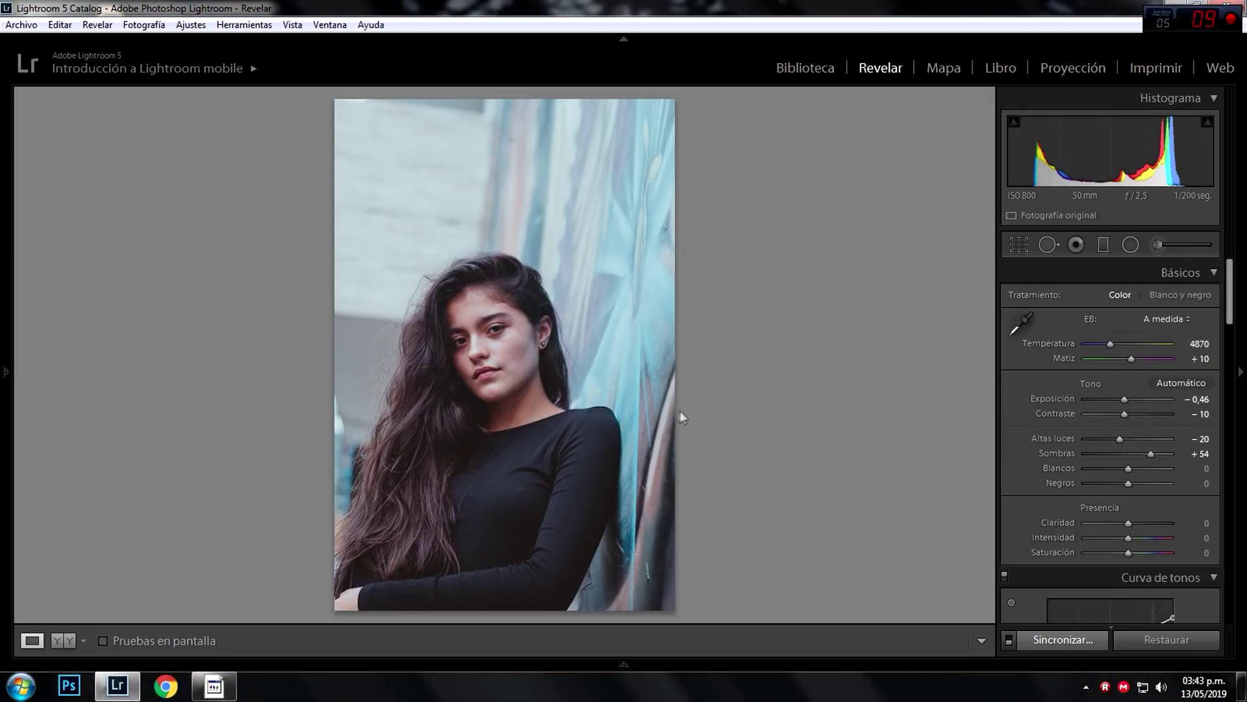
Set orange saturation to −21 and raise the black point and lower the white point for a faded curve.
{"action": "scroll", "coordinate": [1098, 364], "scroll_direction": "down", "scroll_amount": 3}
{"action": "scroll", "coordinate": [1100, 367], "scroll_direction": "down", "scroll_amount": 3}
{"action": "left_click_drag", "start_coordinate": [1130, 405], "coordinate": [1070, 395]}
{"action": "scroll", "coordinate": [1097, 390], "scroll_direction": "up", "scroll_amount": 3}
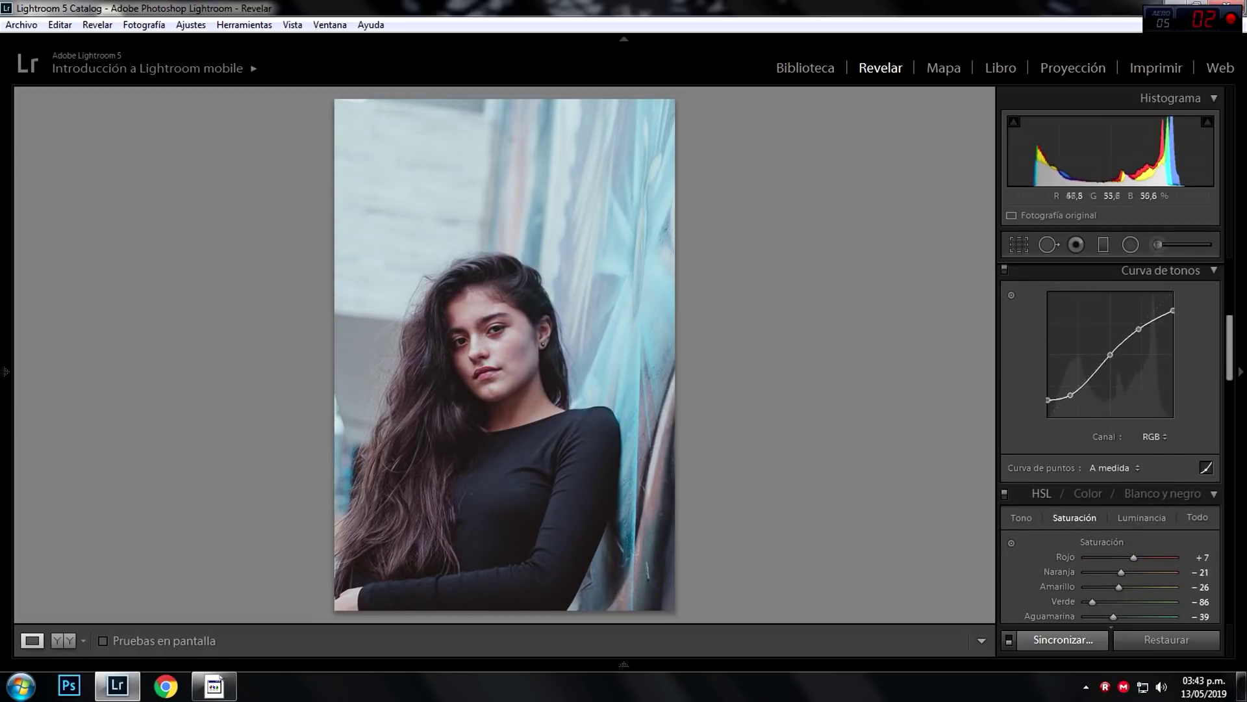
{"action": "left_click_drag", "start_coordinate": [1048, 399], "coordinate": [1048, 402]}
{"action": "left_click_drag", "start_coordinate": [1173, 311], "coordinate": [1172, 318]}
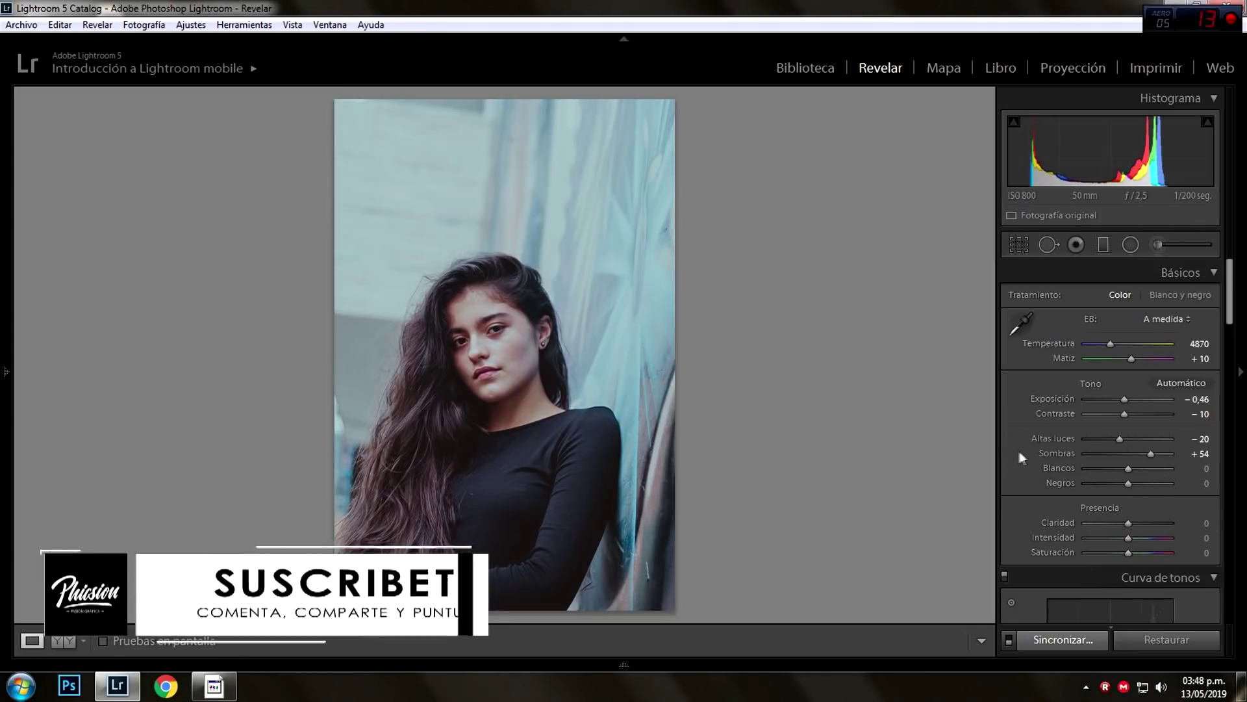
{"action": "left_click", "coordinate": [1103, 245]}
Add a graduated filter over the lower half with temperature reset, exposure −0,86 and shadows +18.
{"action": "mouse_move", "coordinate": [501, 608]}
{"action": "left_mouse_down"}
{"action": "mouse_move", "coordinate": [506, 355]}
{"action": "mouse_move", "coordinate": [487, 372]}
{"action": "left_mouse_up"}
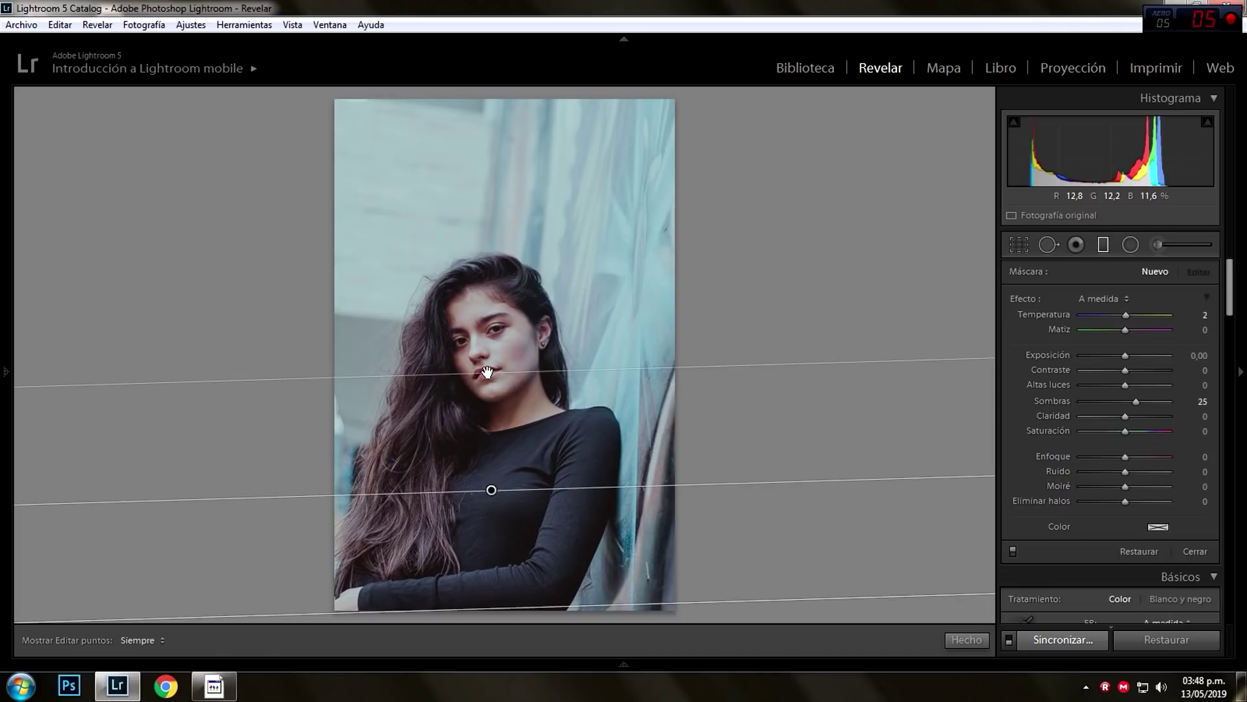
{"action": "double_click", "coordinate": [1125, 314]}
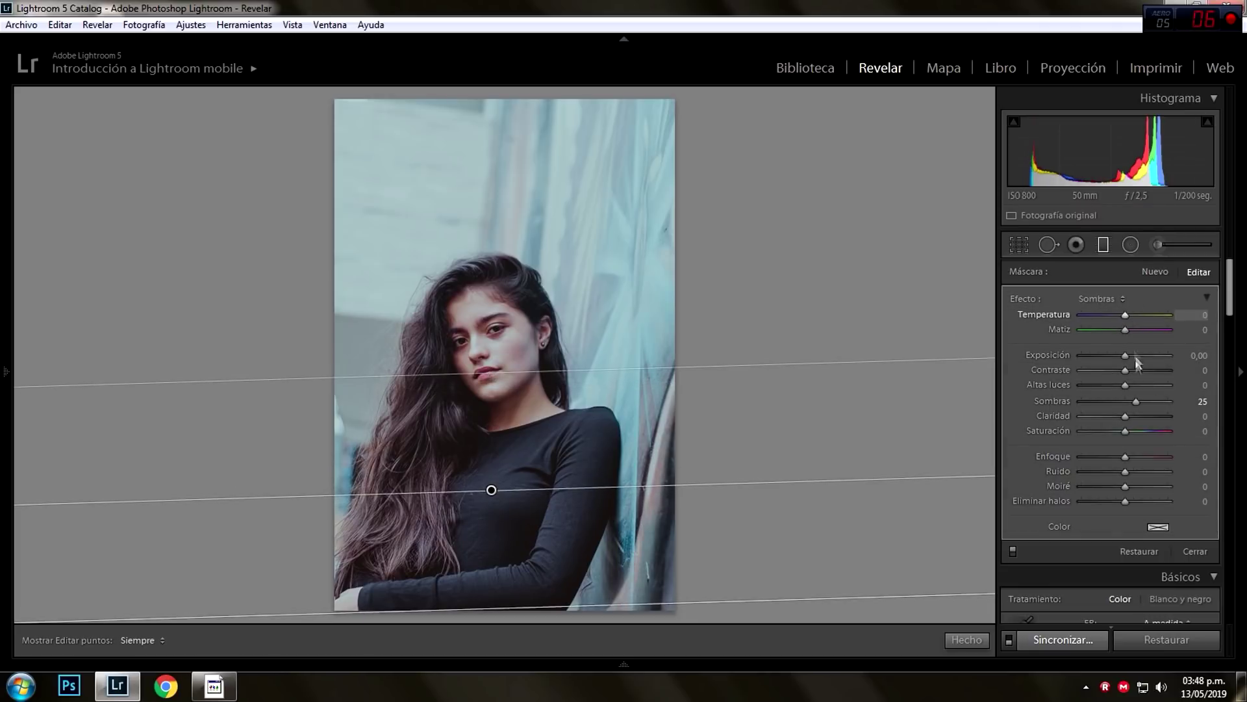
{"action": "double_click", "coordinate": [1134, 399]}
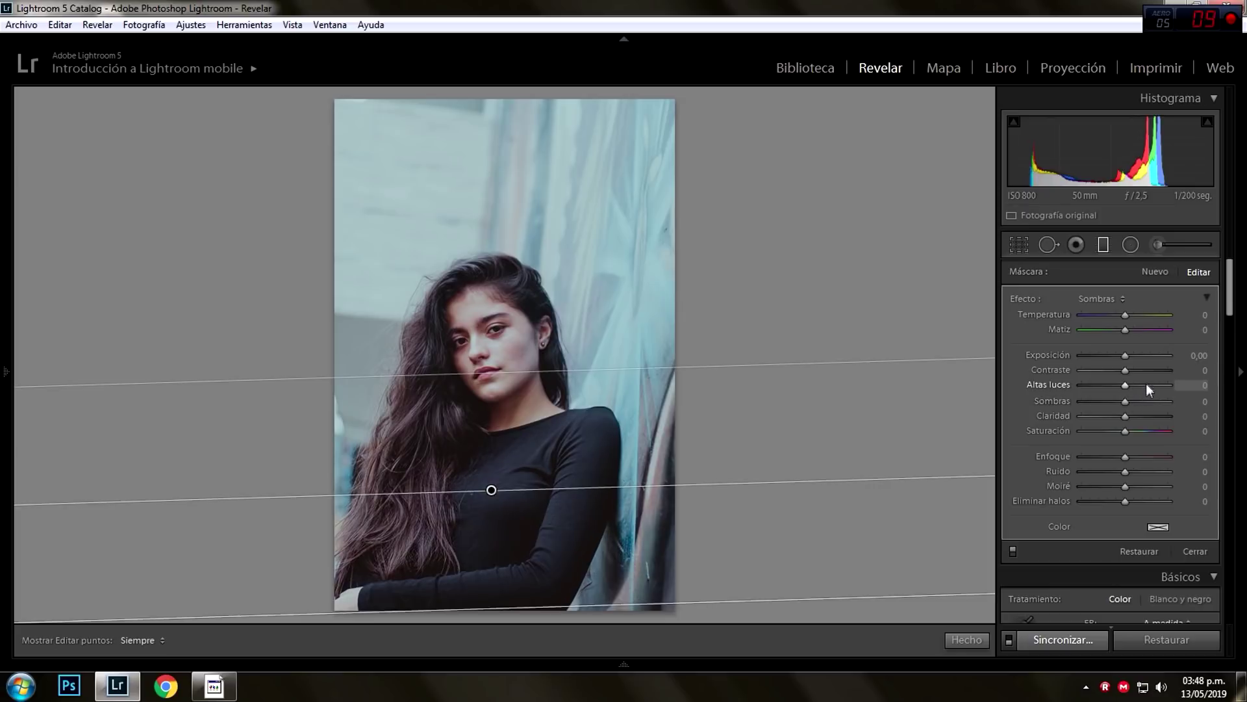
{"action": "left_click_drag", "start_coordinate": [1124, 356], "coordinate": [1120, 356]}
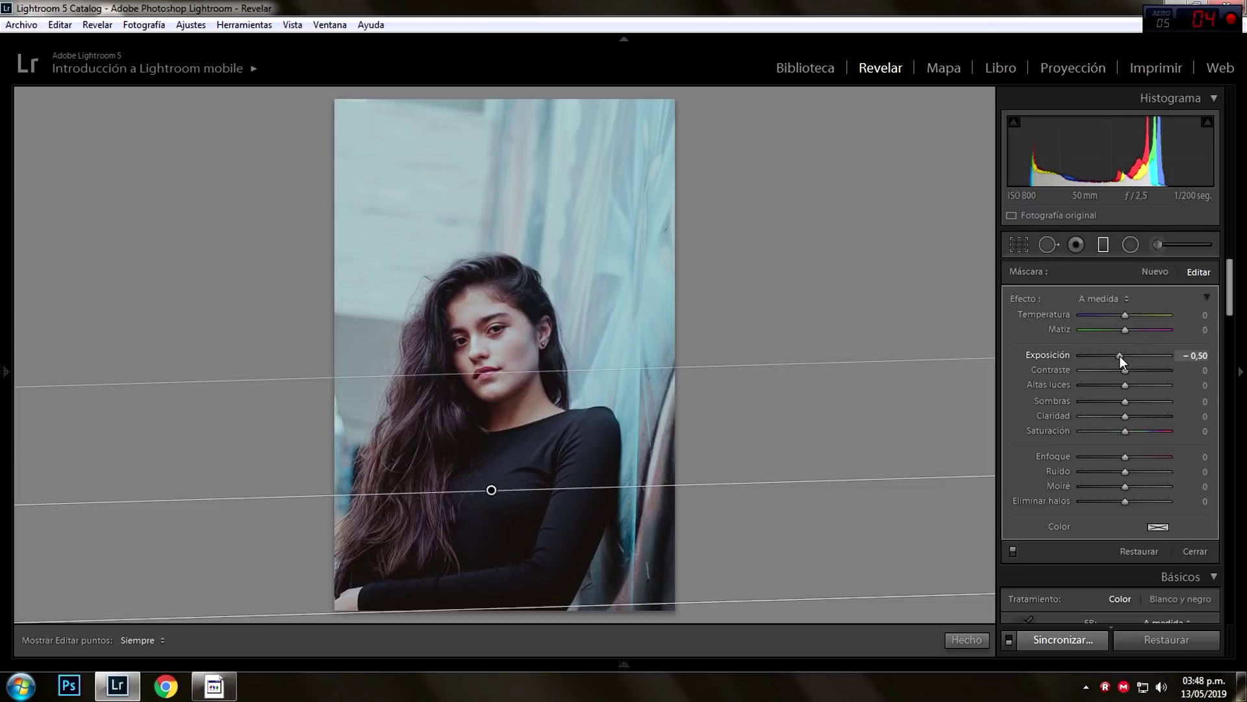
{"action": "left_click_drag", "start_coordinate": [1117, 356], "coordinate": [1114, 356]}
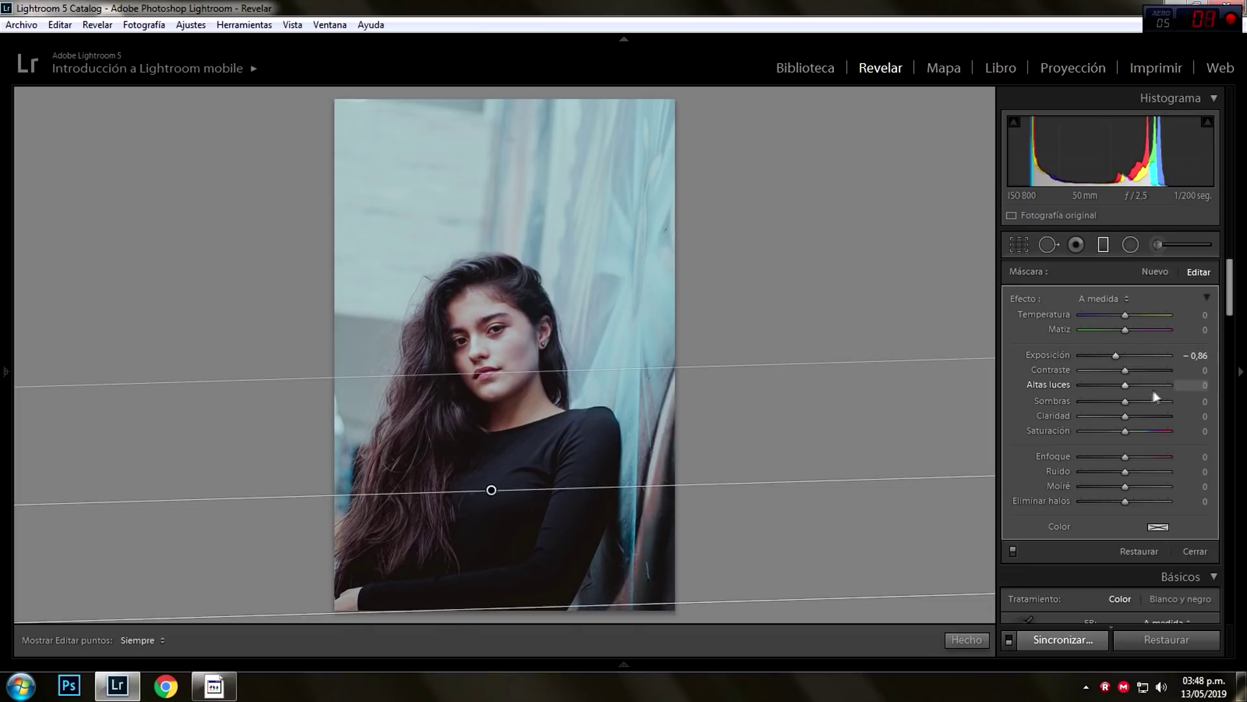
{"action": "left_click_drag", "start_coordinate": [1125, 401], "coordinate": [1133, 401]}
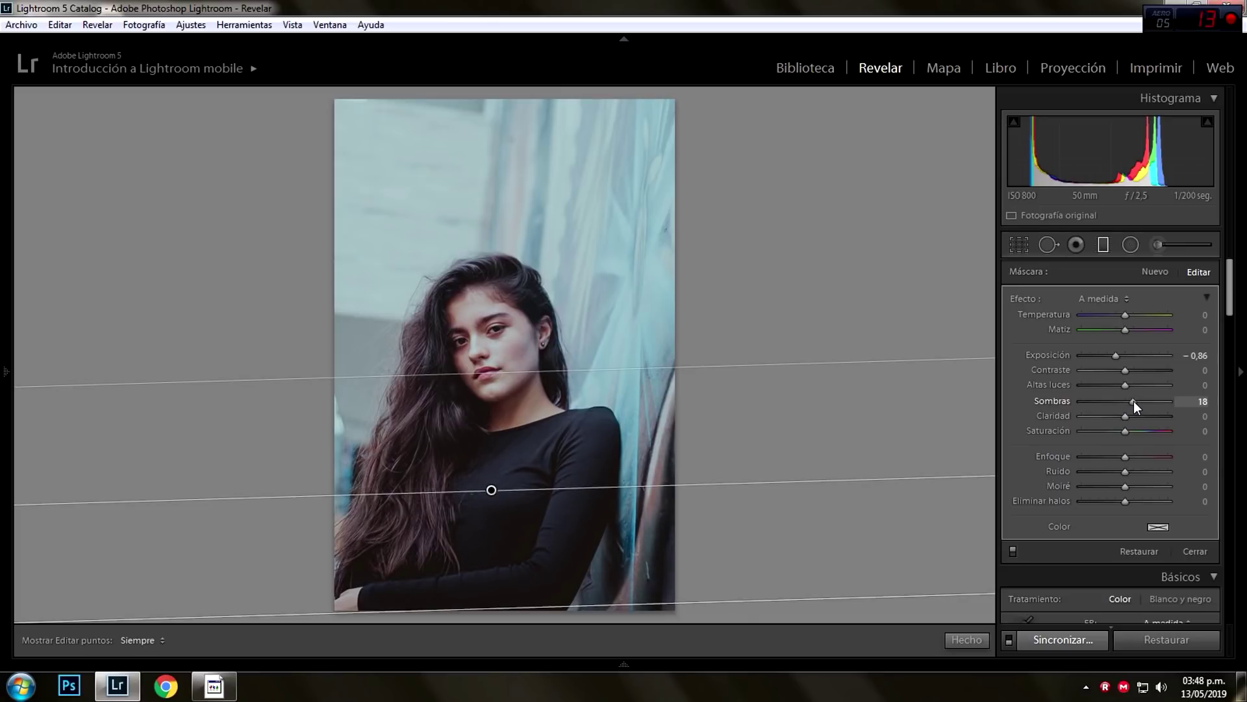